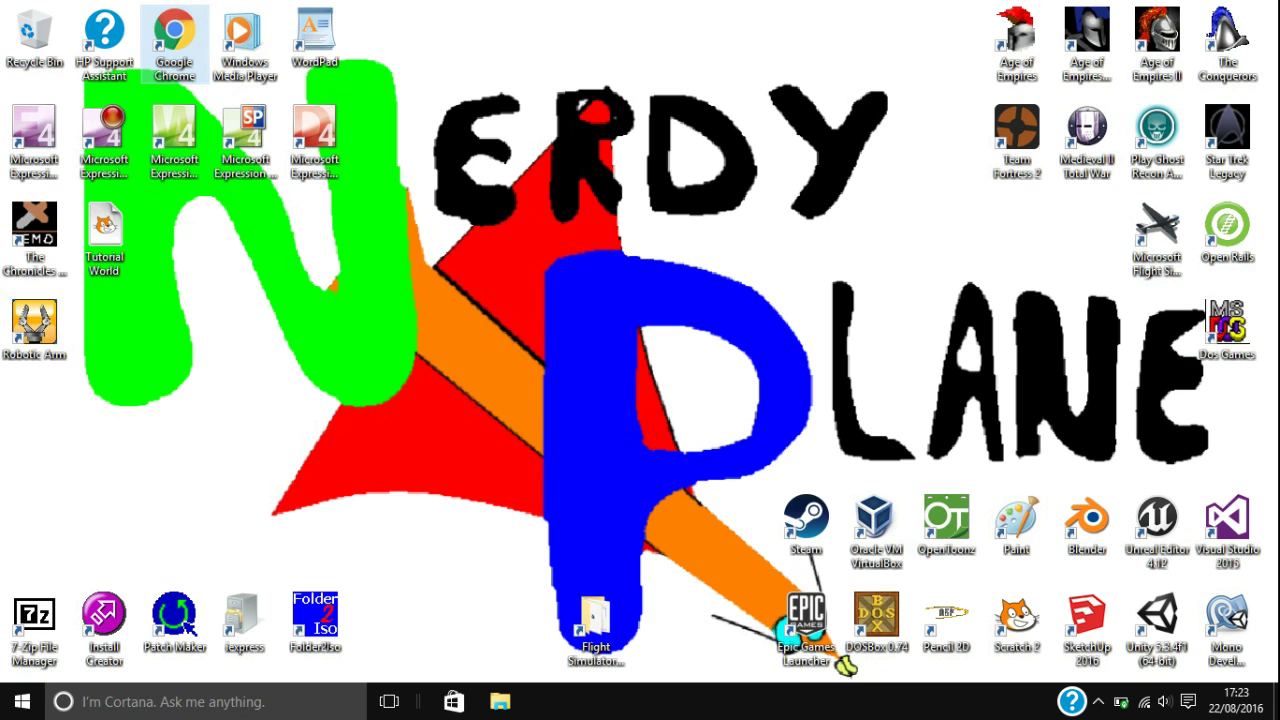
Open the Fly Away Simulation website in Google Chrome and look over its home page.
double_click(174, 40)
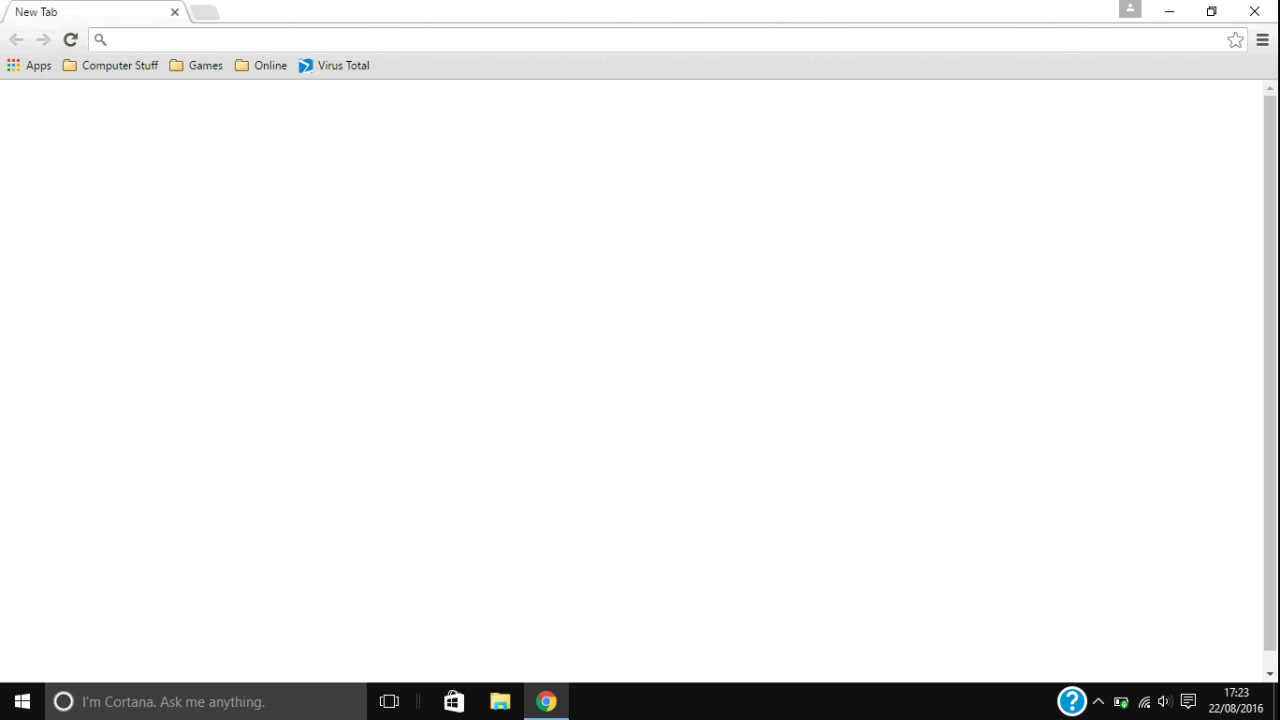
left_click(197, 65)
left_click(246, 202)
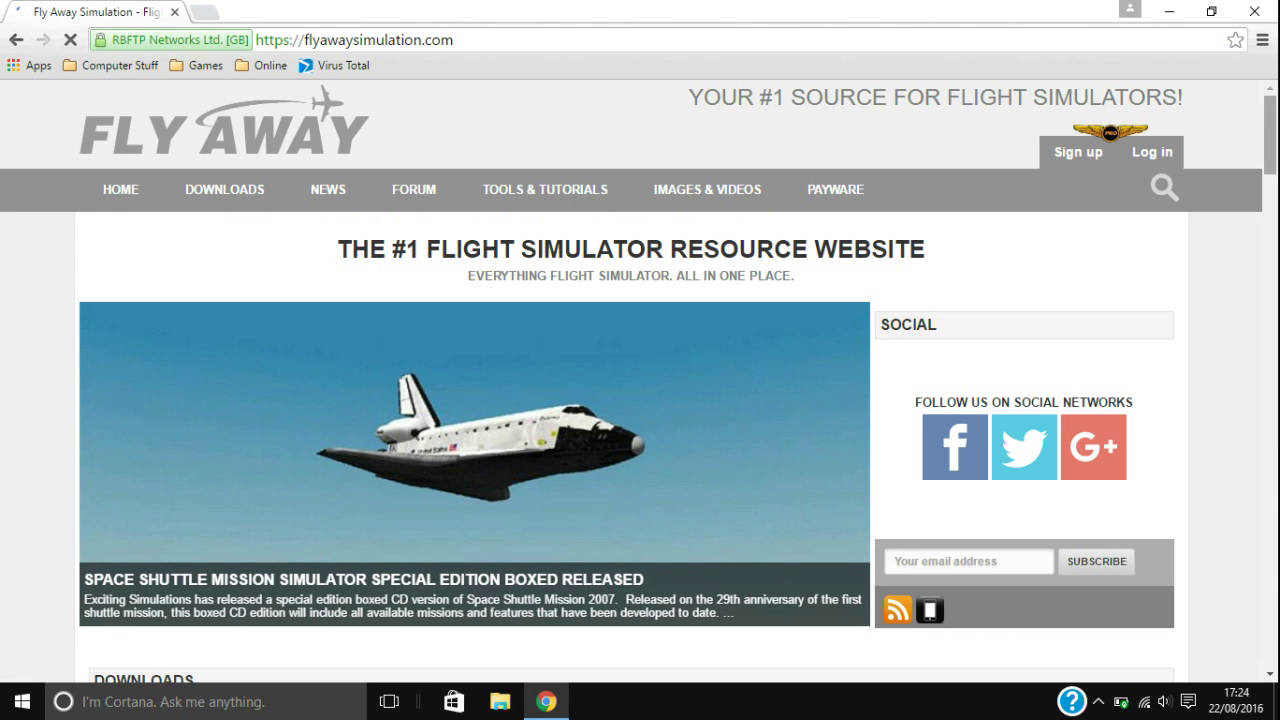
left_click_drag(1269, 134, 1269, 136)
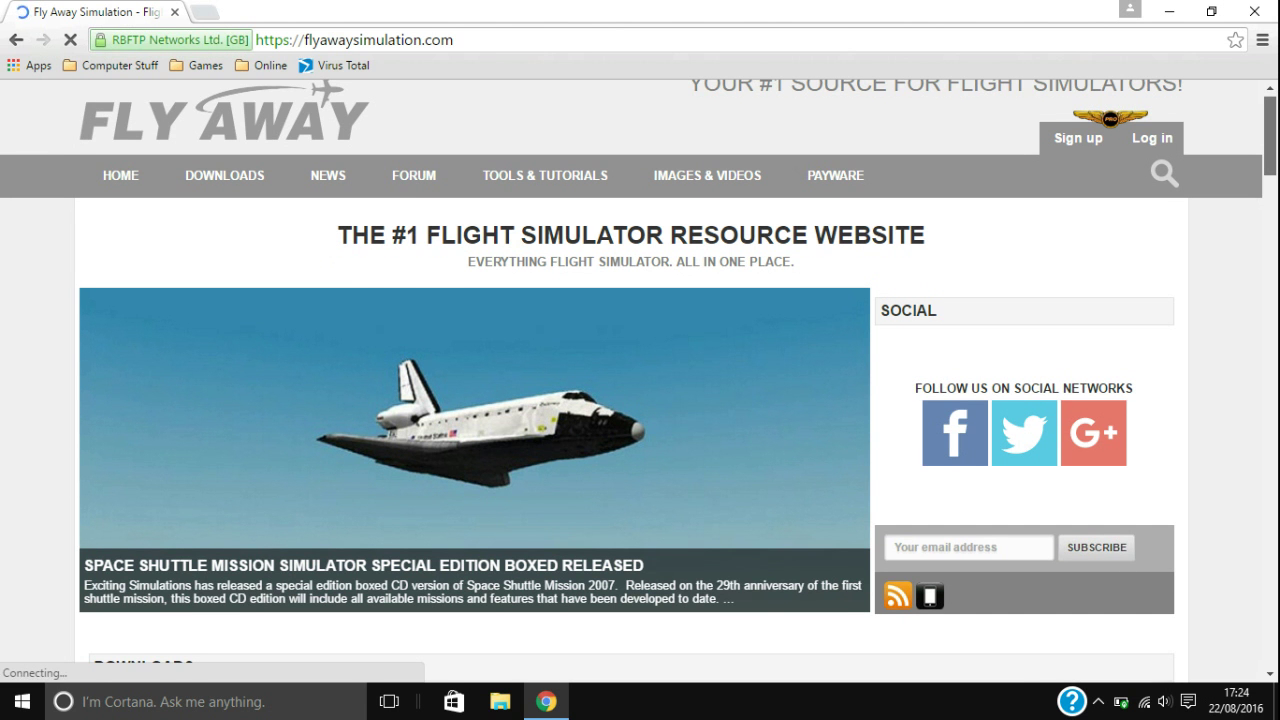
left_click_drag(1269, 136, 1269, 175)
scroll(224, 189, "up", 3)
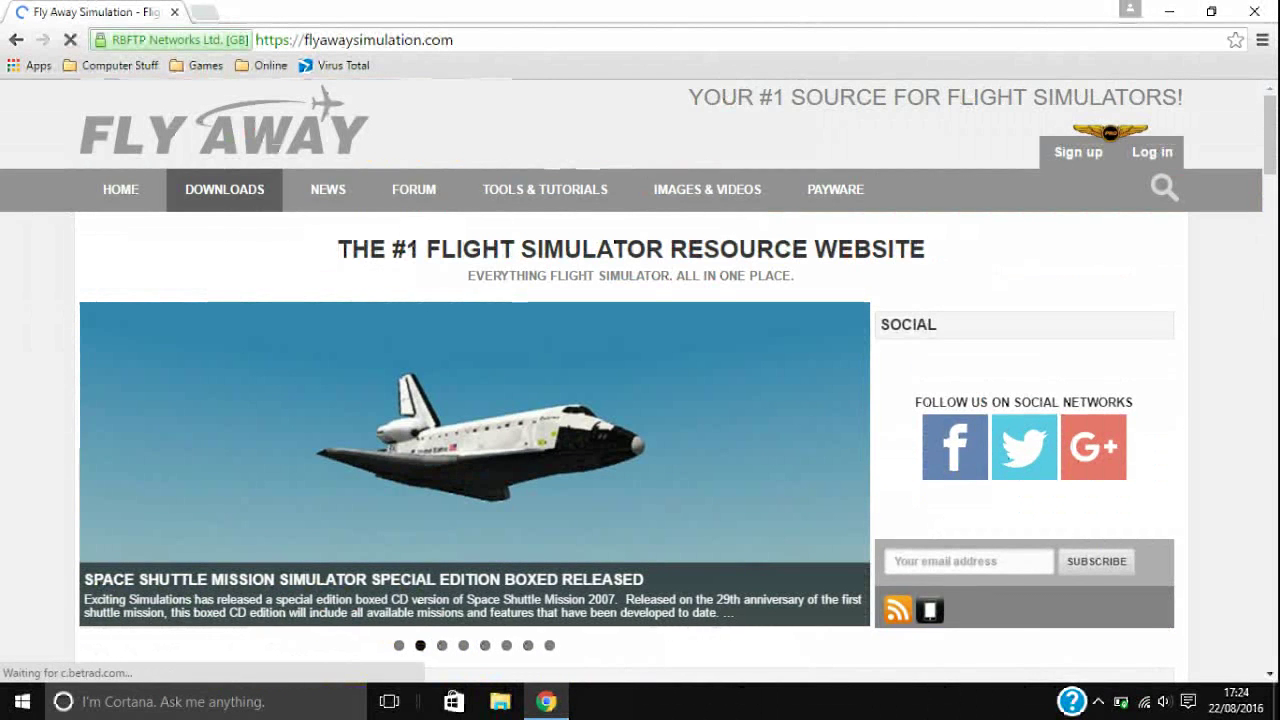
Open the Microsoft Flight Simulator 2004 Helicopters category in the site's downloads and look through the listed add-ons.
left_click(266, 192)
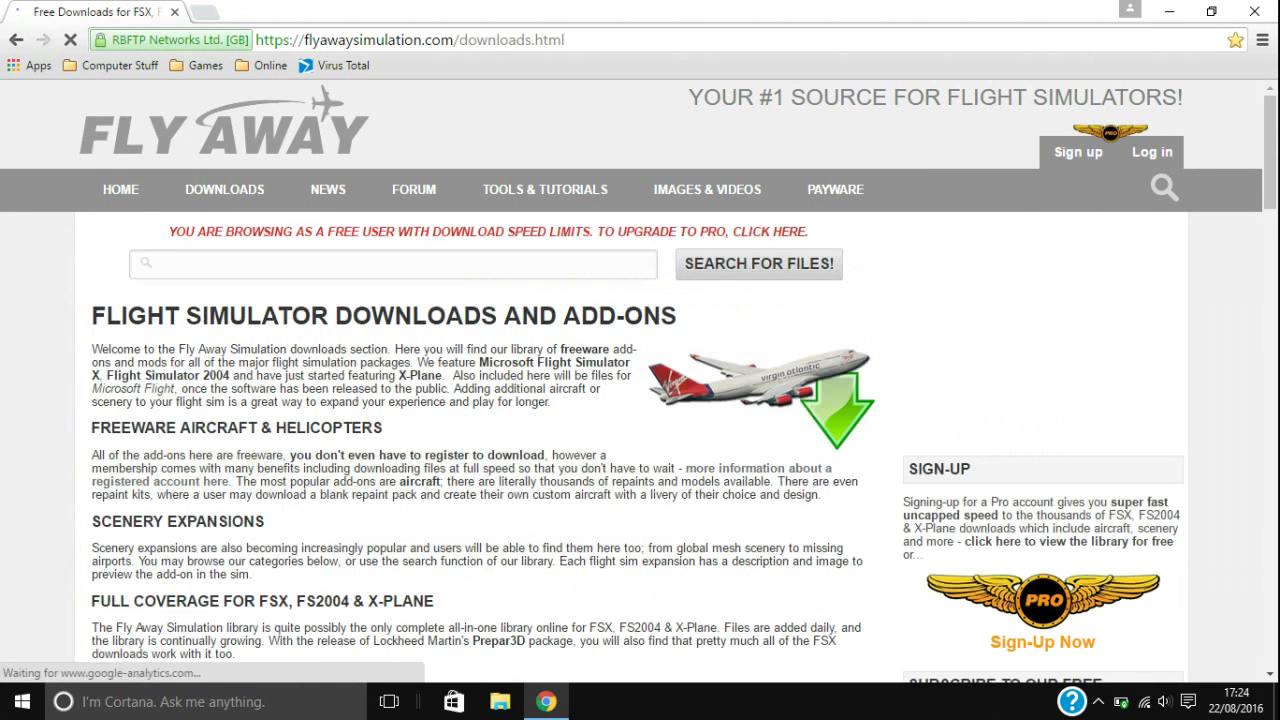
scroll(640, 380, "down", 1)
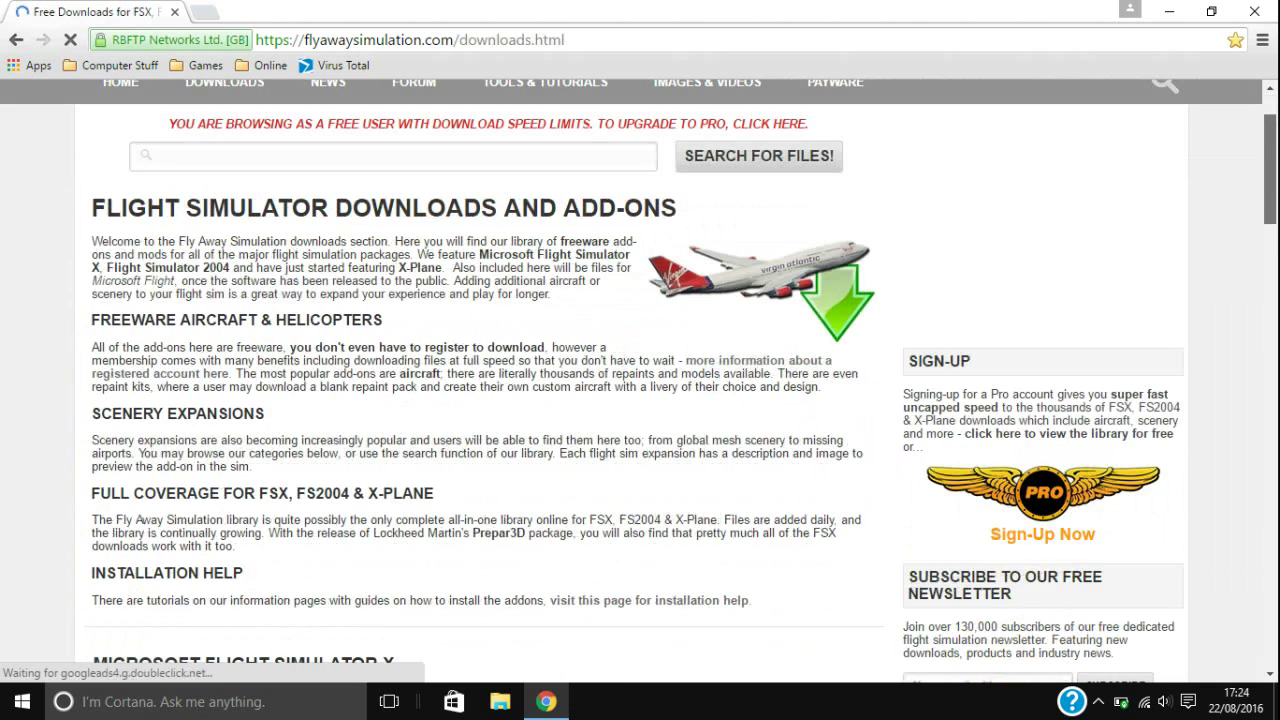
scroll(640, 380, "down", 5)
scroll(640, 380, "down", 4)
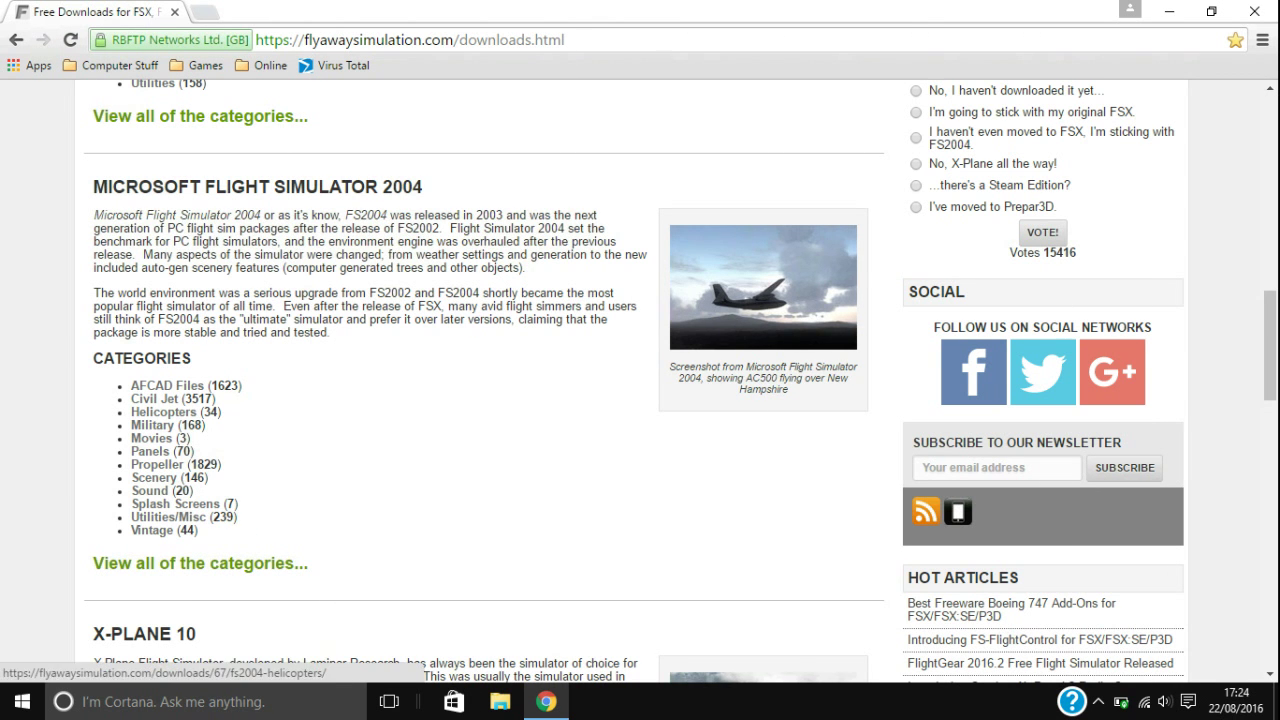
left_click(163, 412)
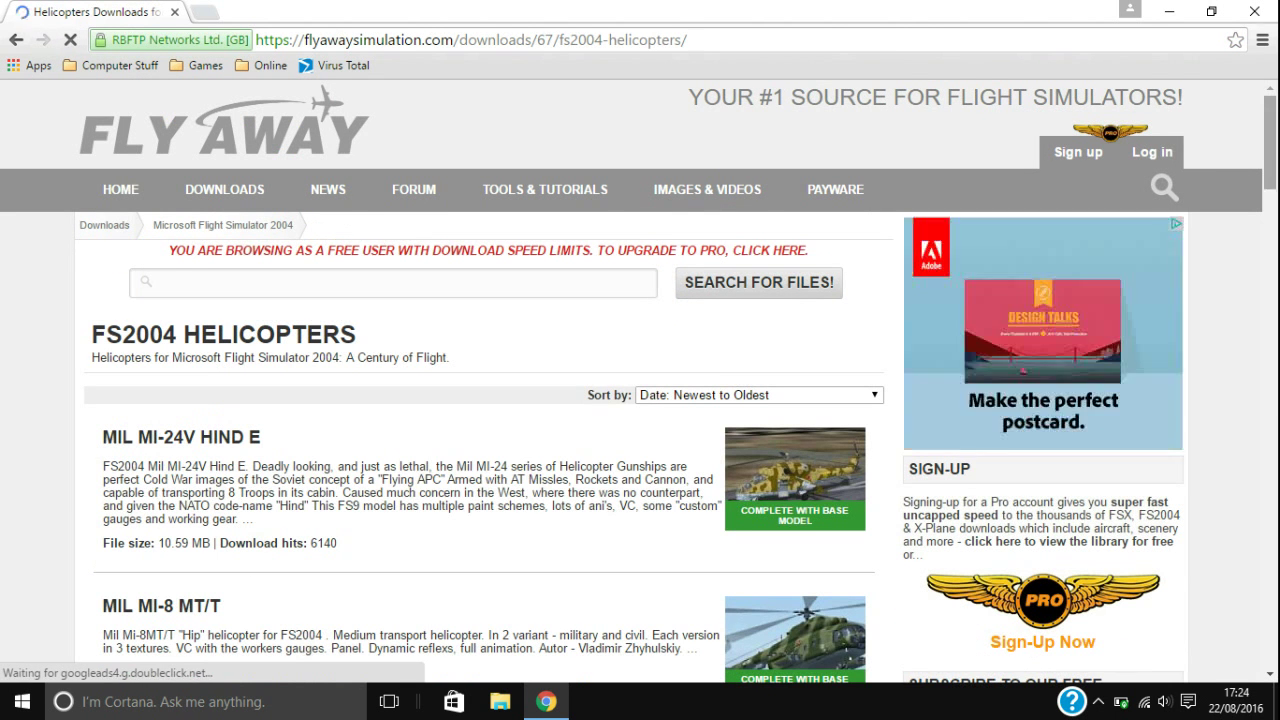
scroll(640, 380, "down", 1)
scroll(640, 380, "down", 10)
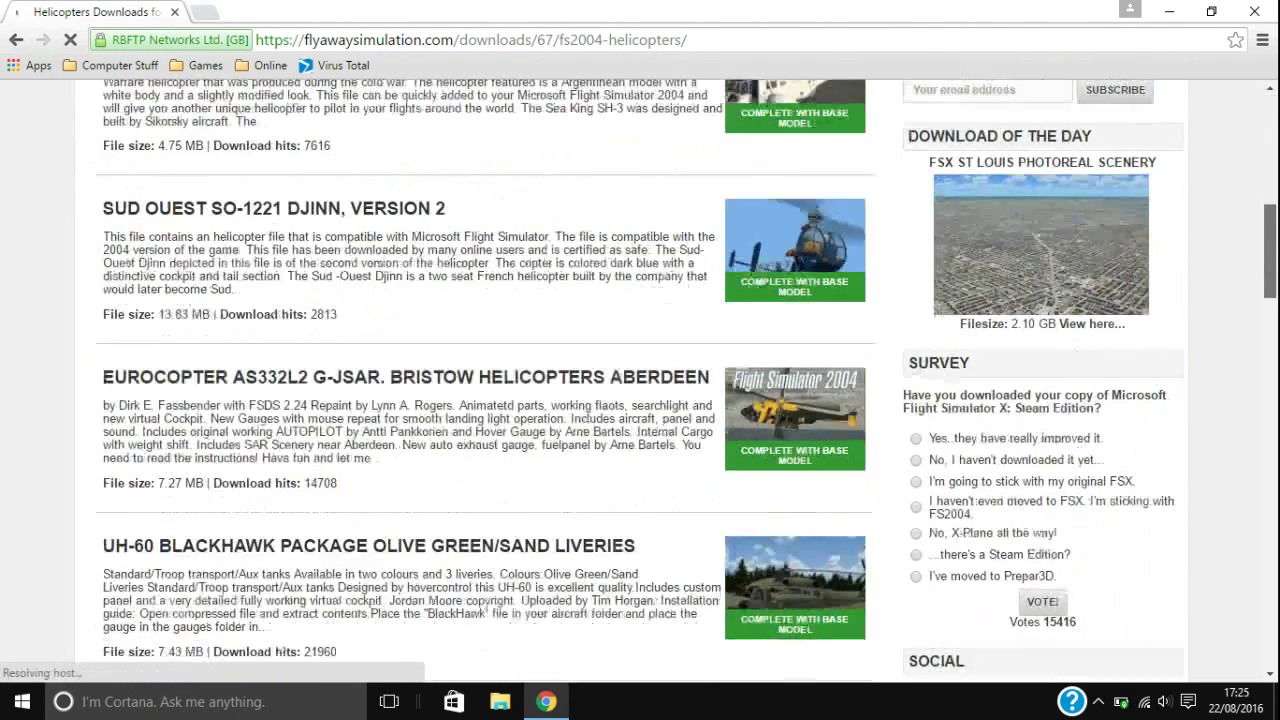
scroll(640, 380, "down", 5)
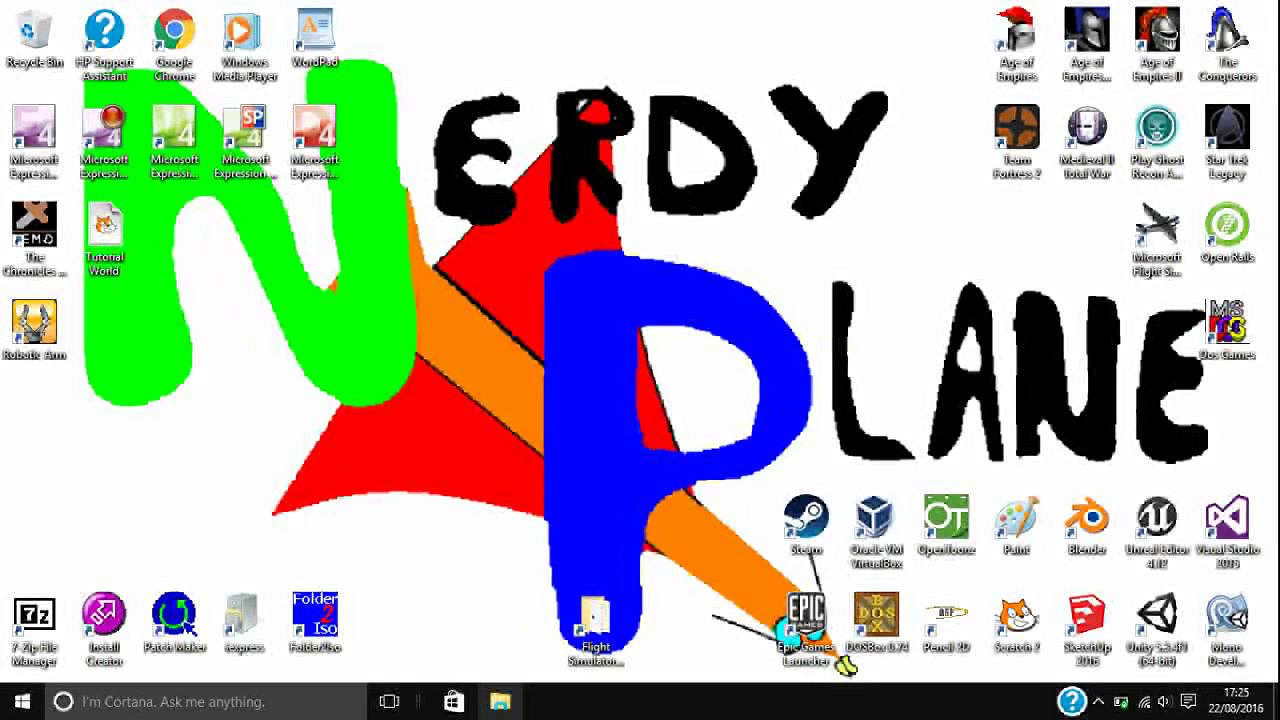
Switch to File Explorer and open the sh-3_ara zip archive from the Downloads folder in 7-Zip.
left_click(500, 701)
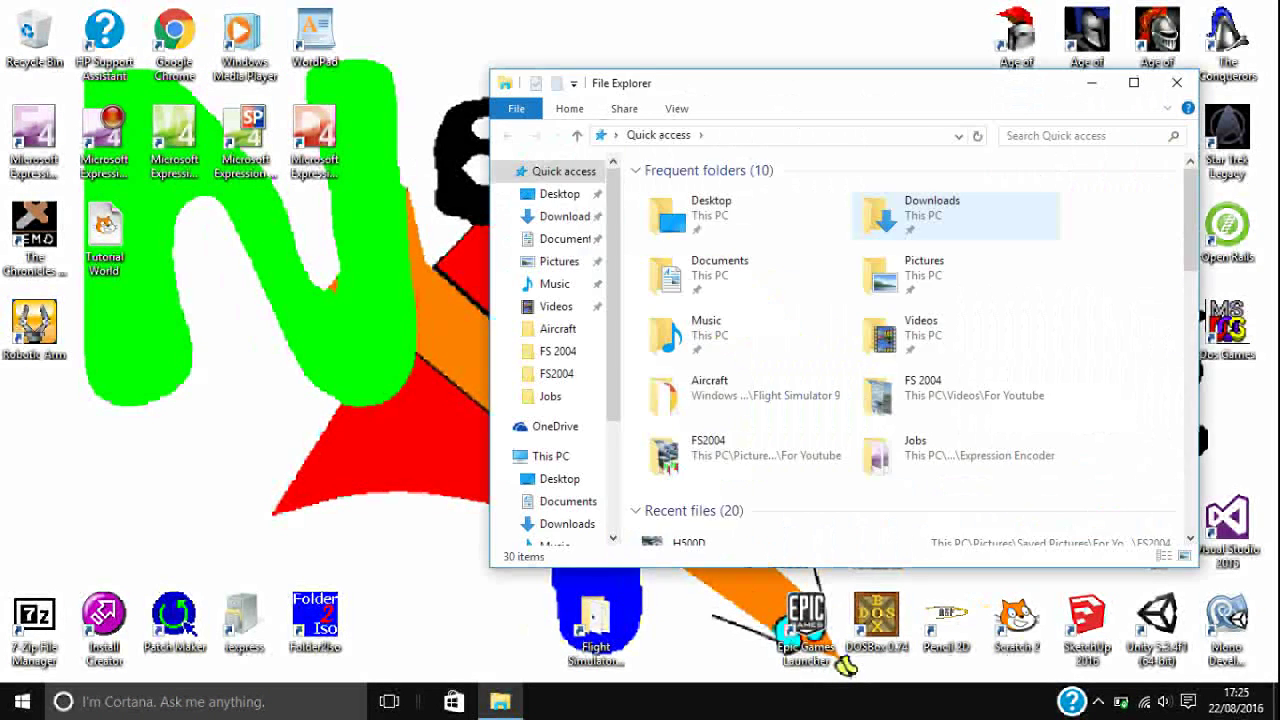
double_click(940, 224)
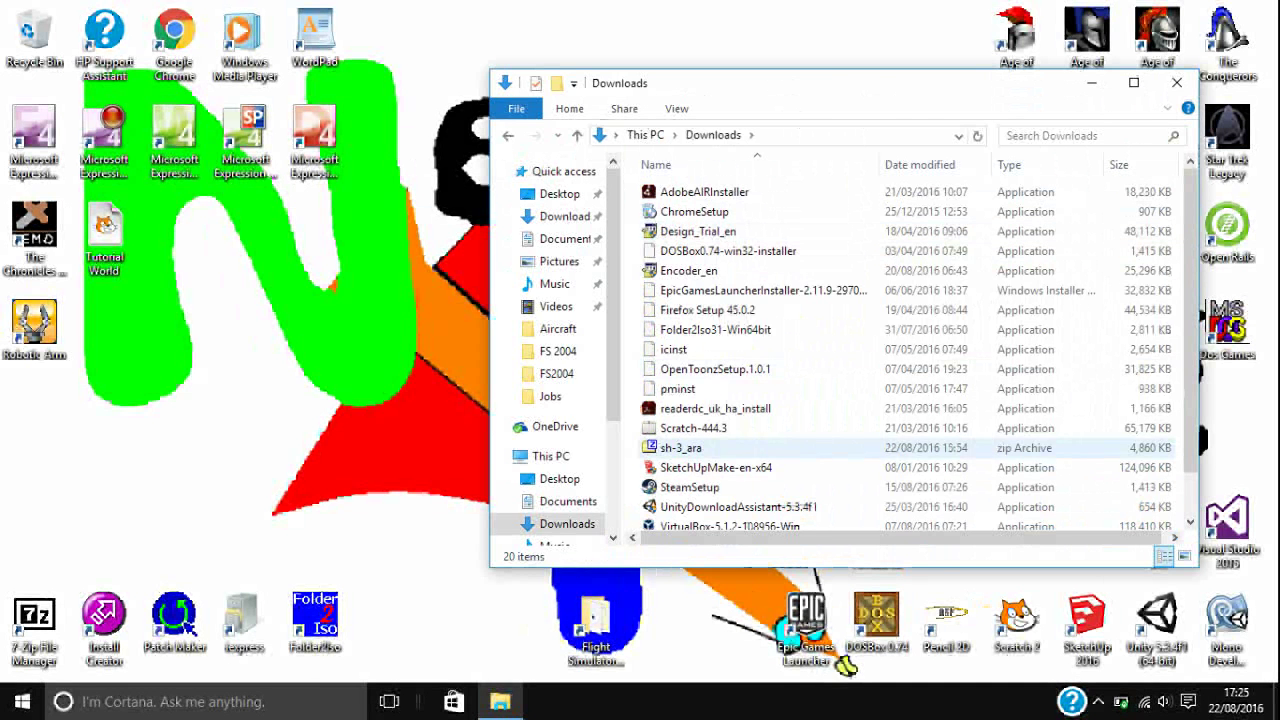
left_click(680, 448)
key("Return")
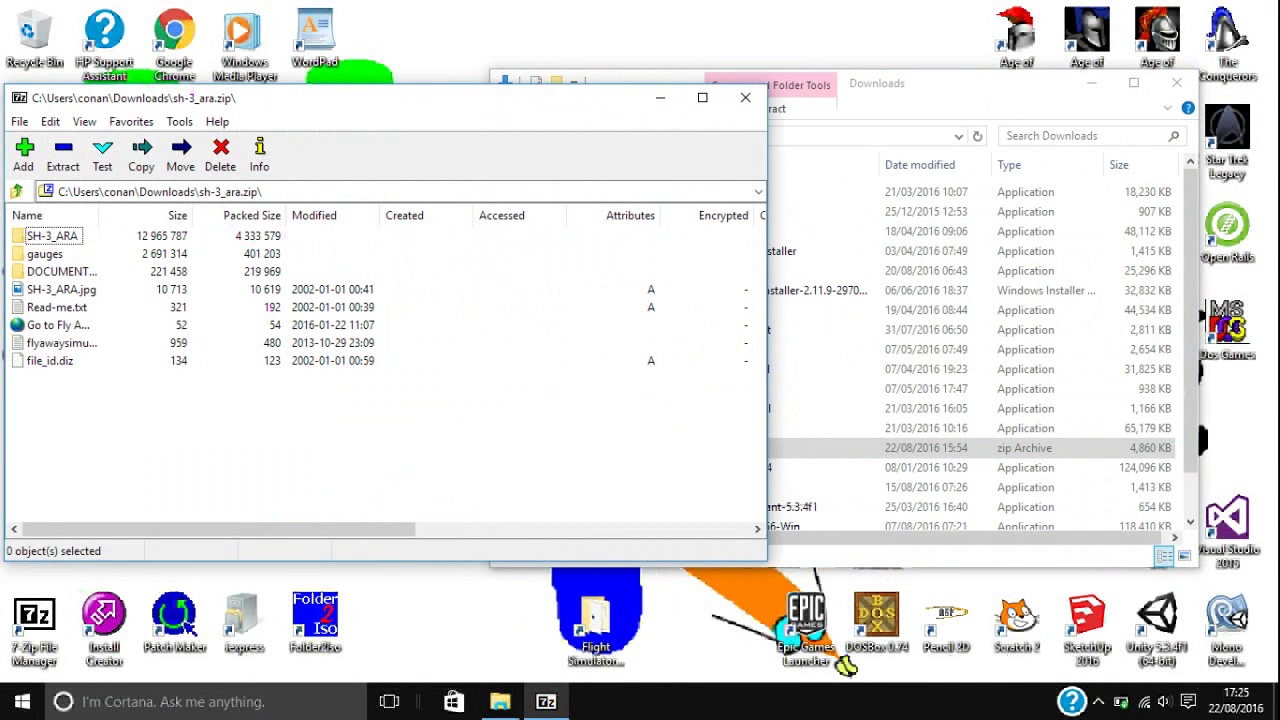
key("alt+Tab")
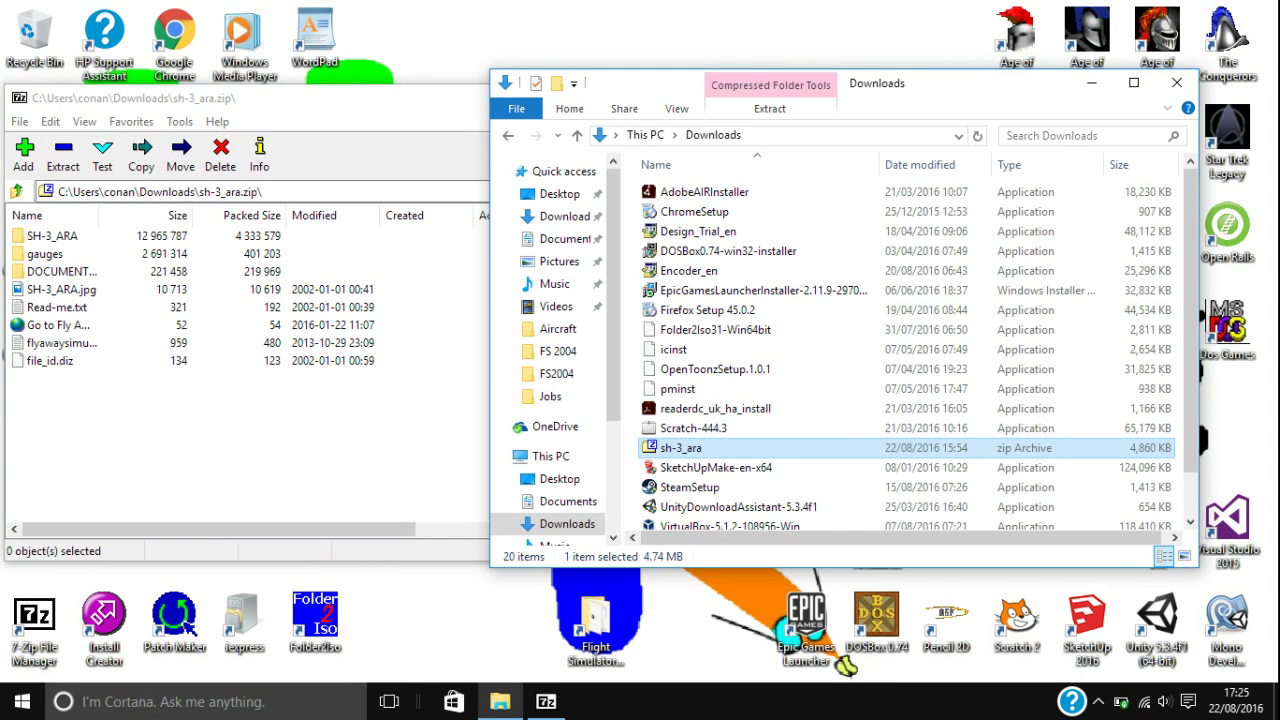
key("alt+Tab")
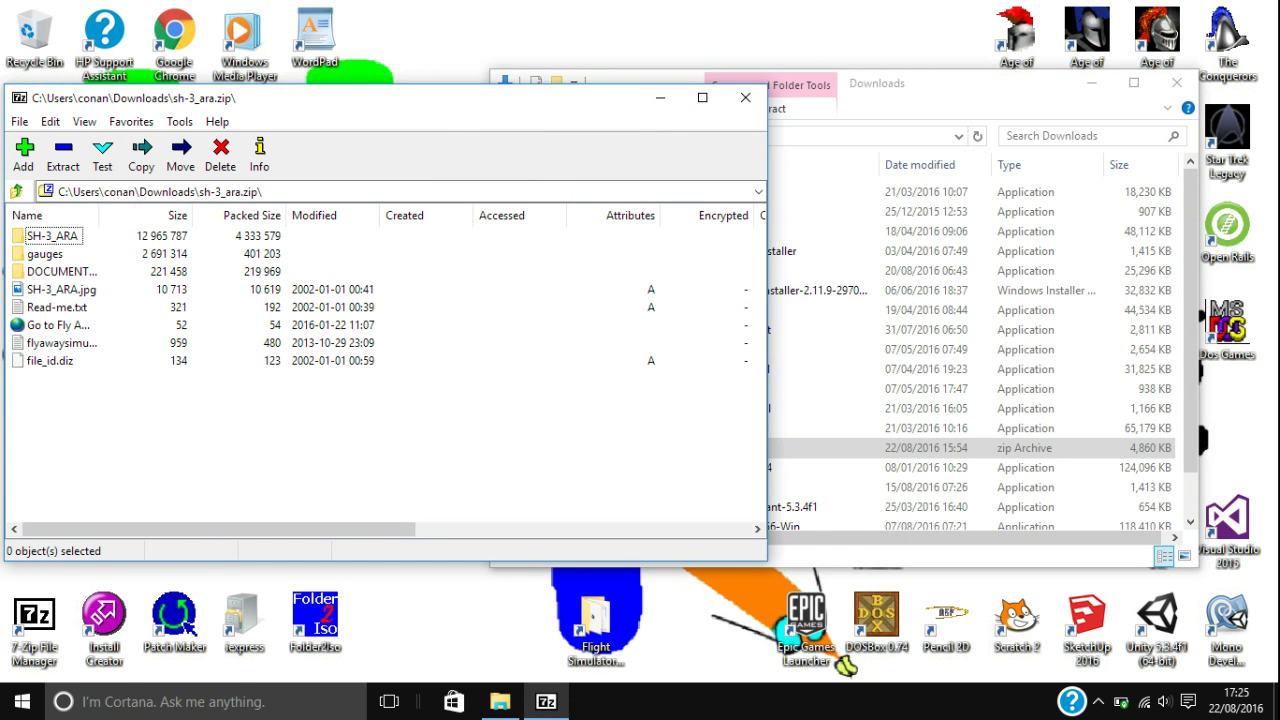
Read the archive's Read-me.txt and inspect the contents of its SH-3_ARA folder.
double_click(56, 307)
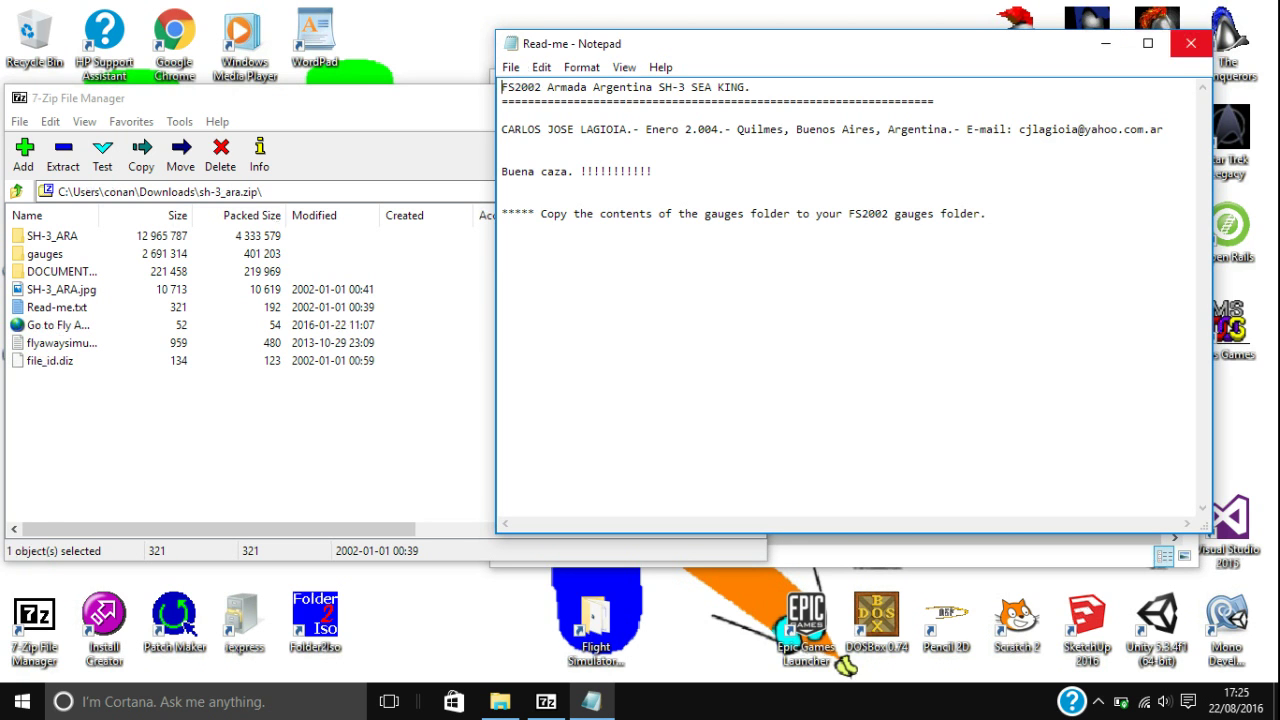
left_click(1190, 43)
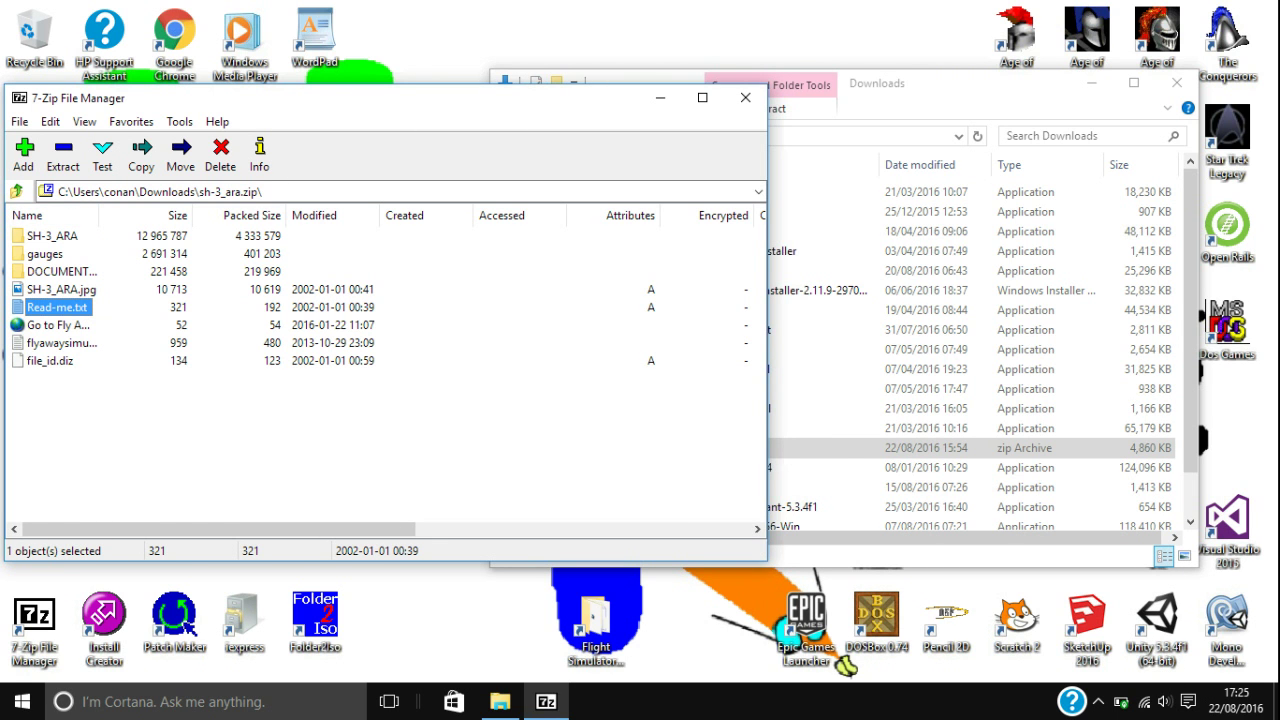
double_click(52, 235)
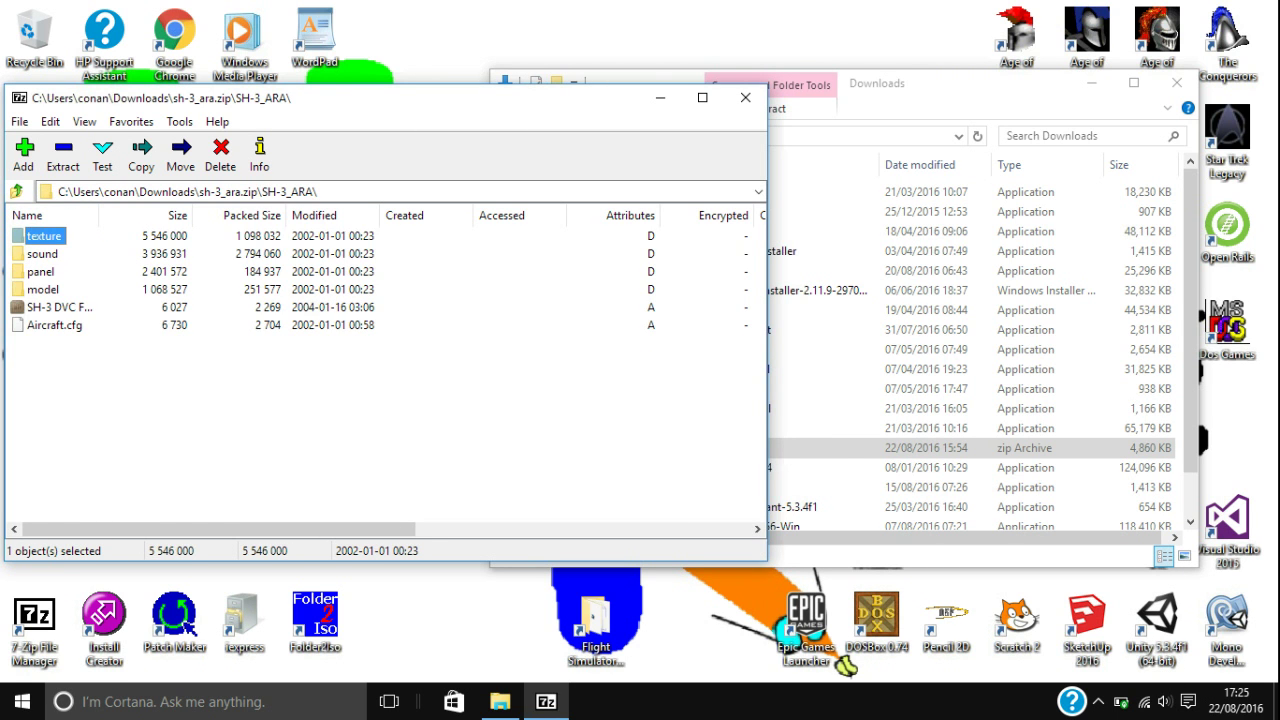
left_click(17, 191)
left_click(60, 400)
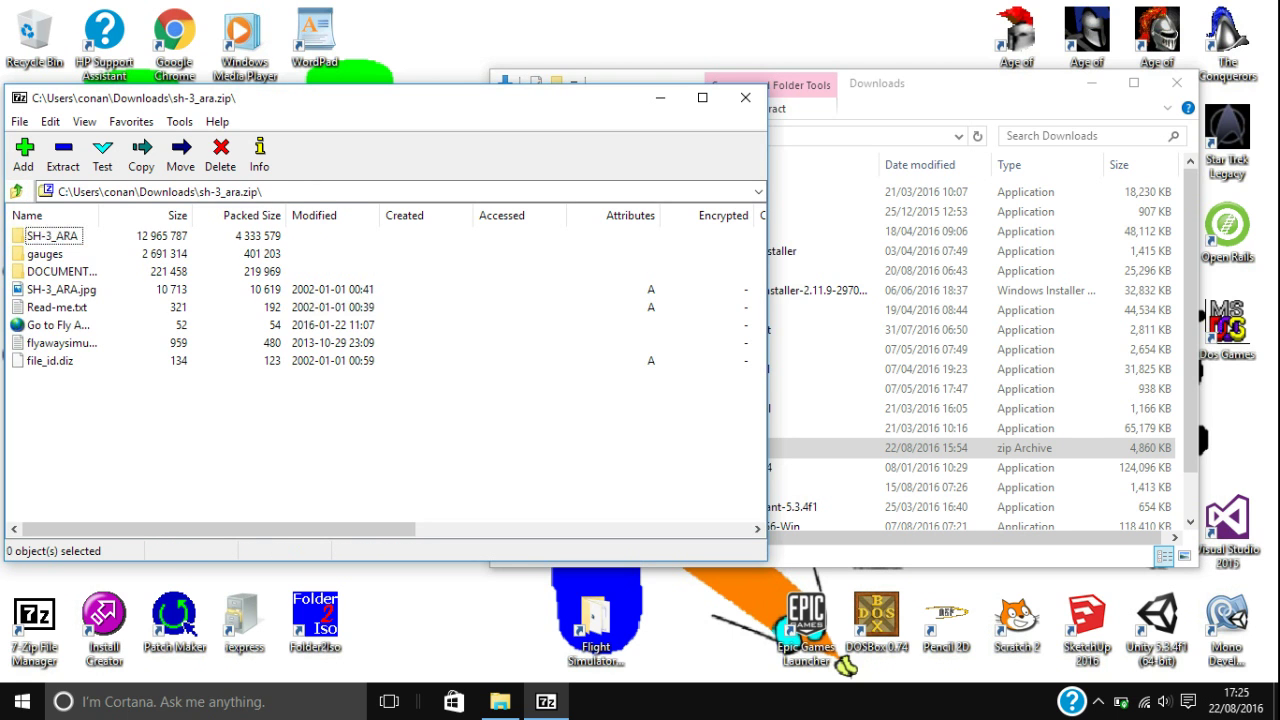
key("ctrl+space")
key("Return")
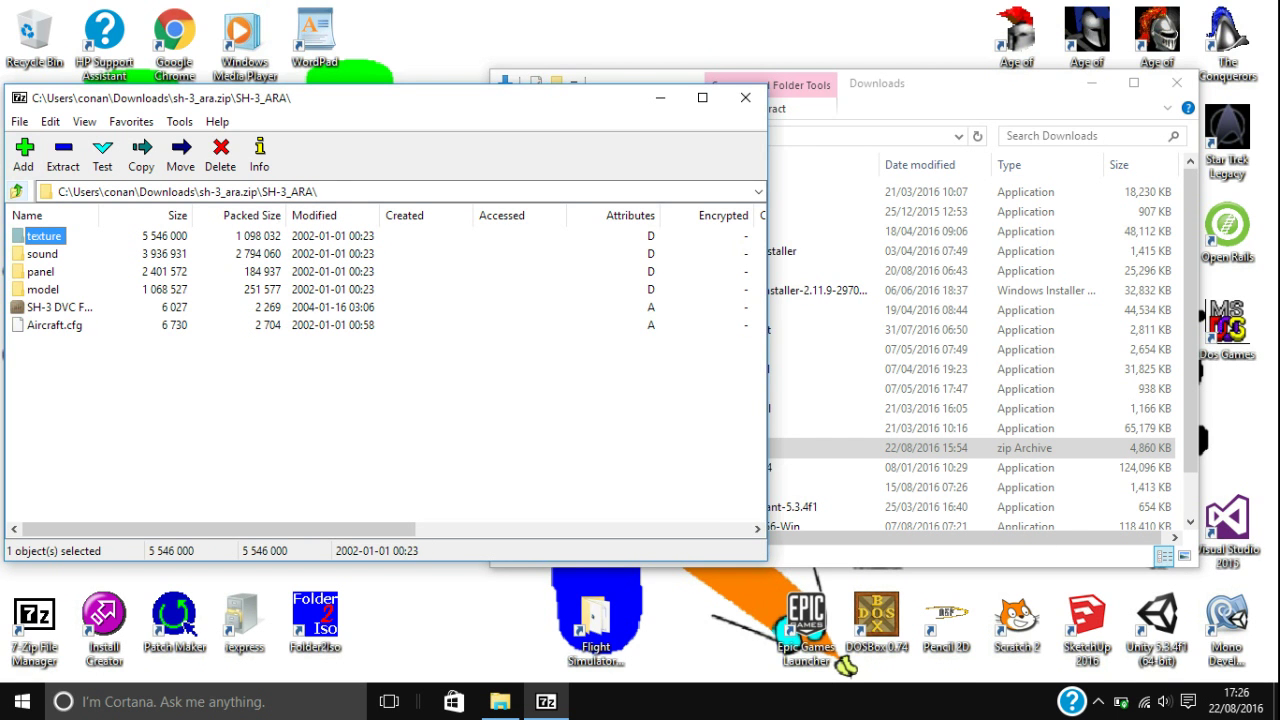
left_click(16, 191)
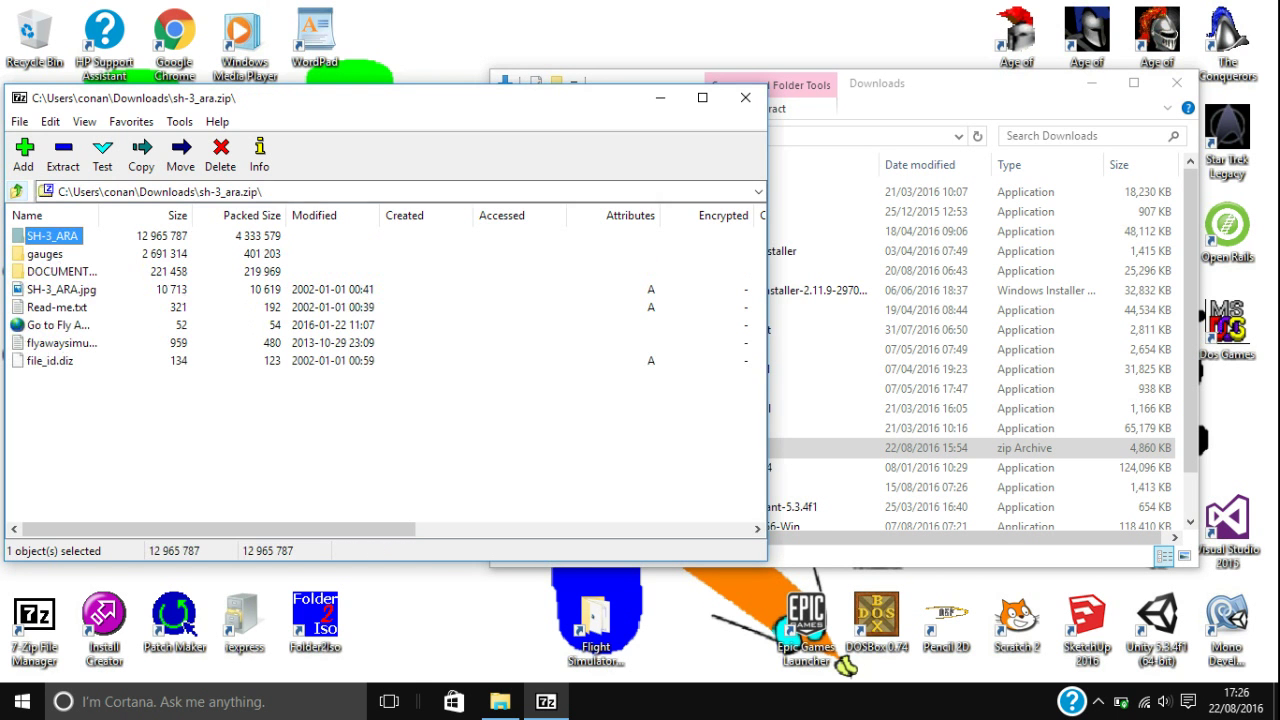
Inspect the contents of the archive's gauges and DOCUMENTOS folders, returning to the archive root.
key("Down")
key("Return")
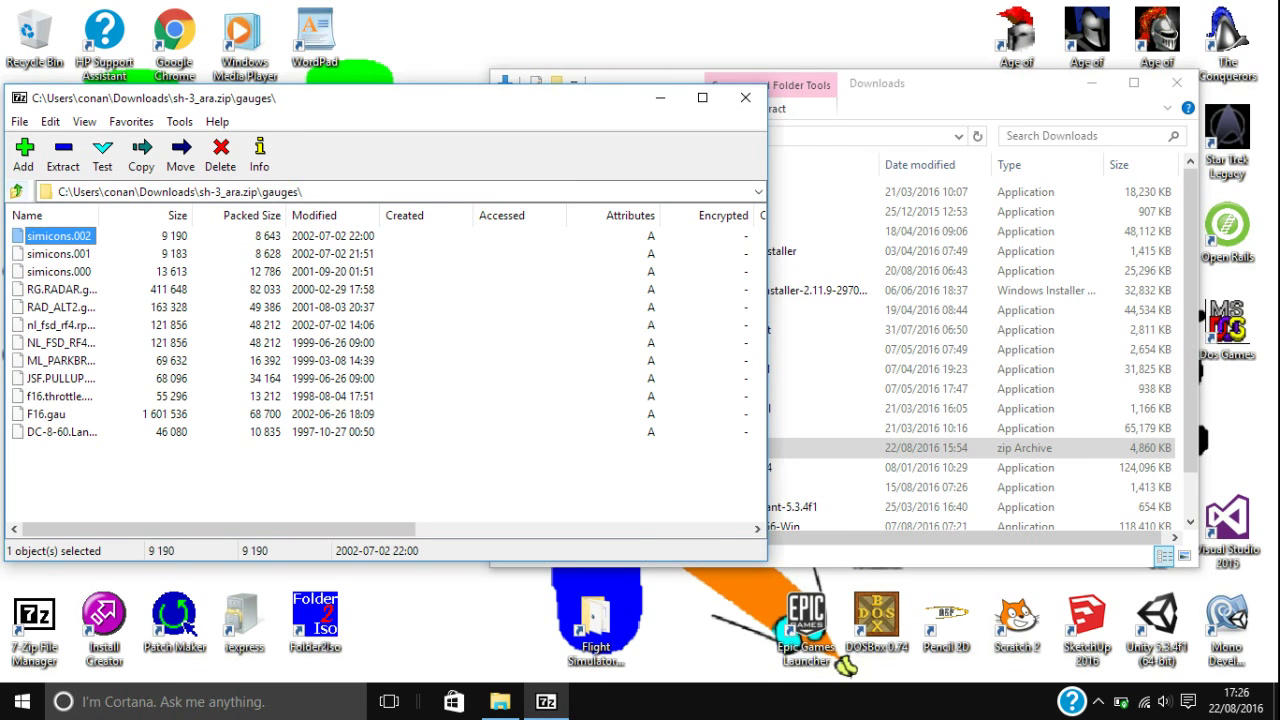
key("BackSpace")
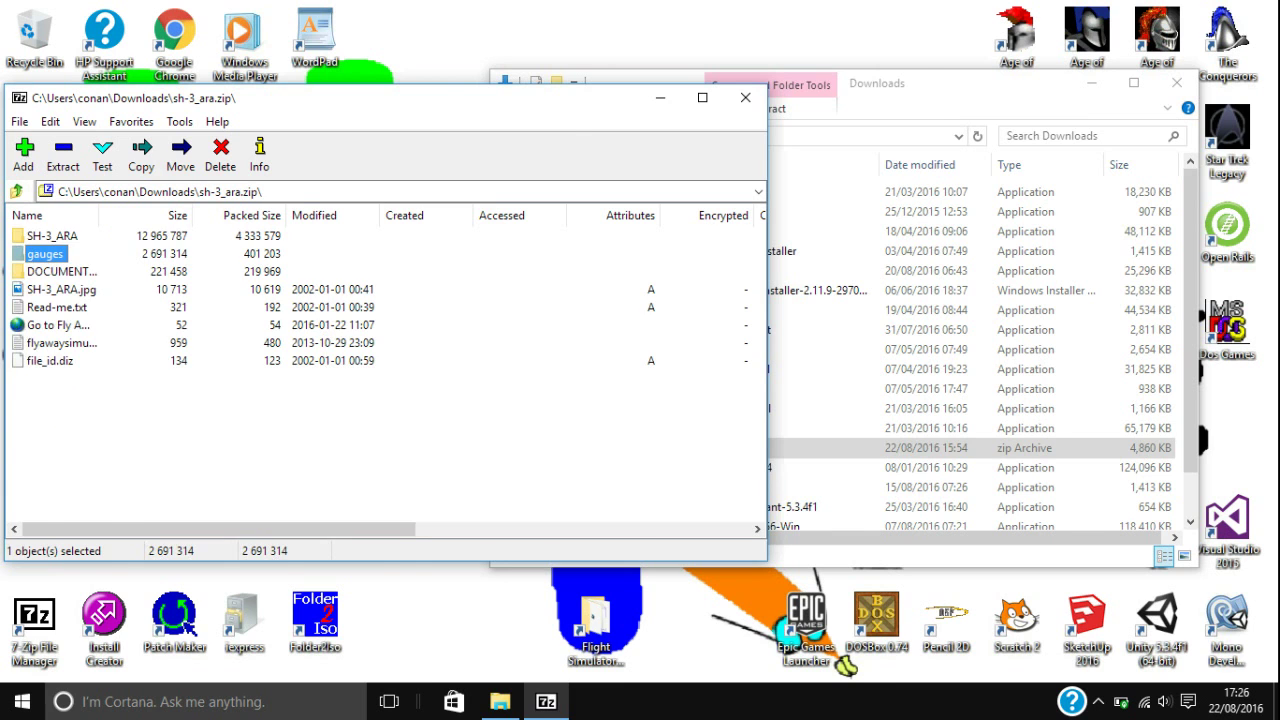
key("Return")
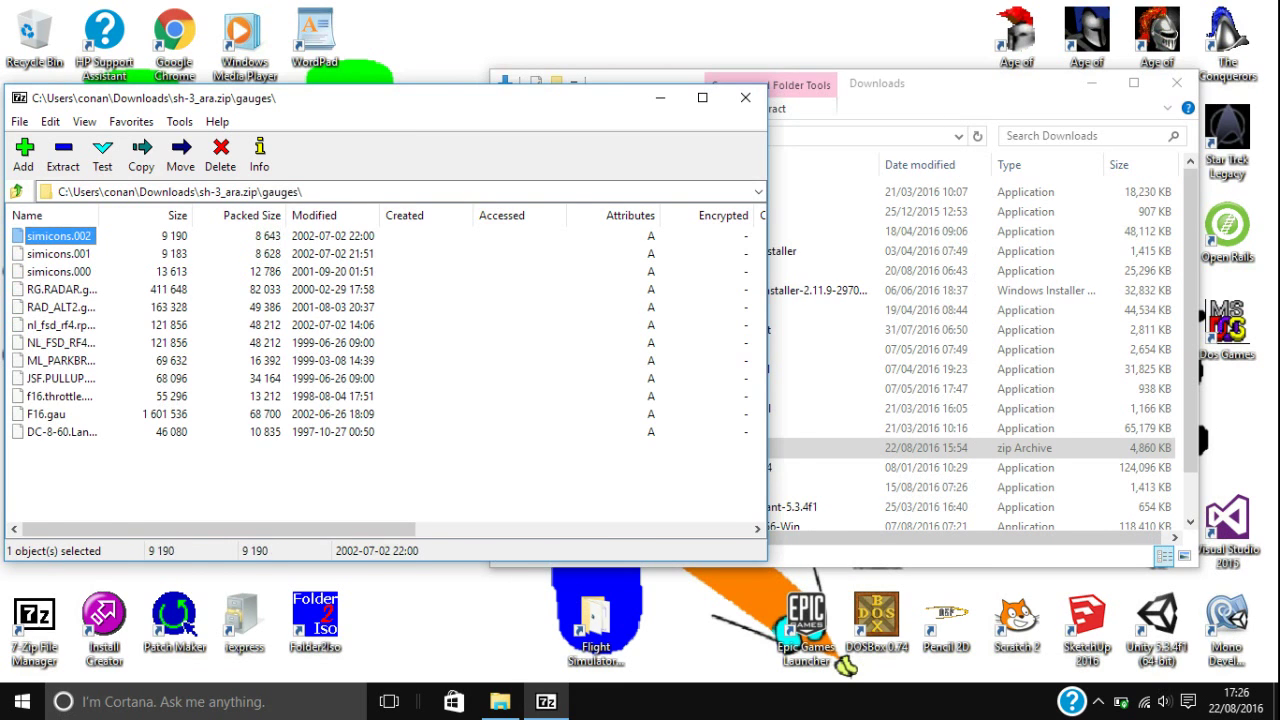
key("BackSpace")
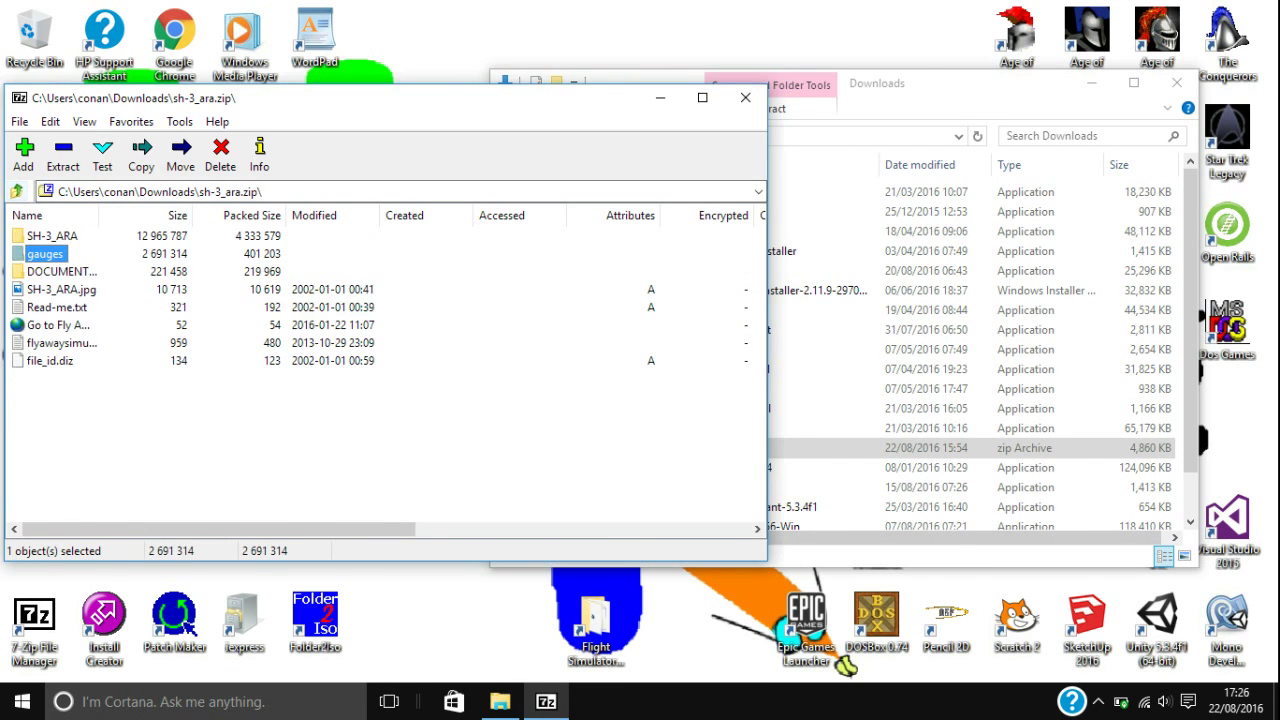
key("Down")
key("Return")
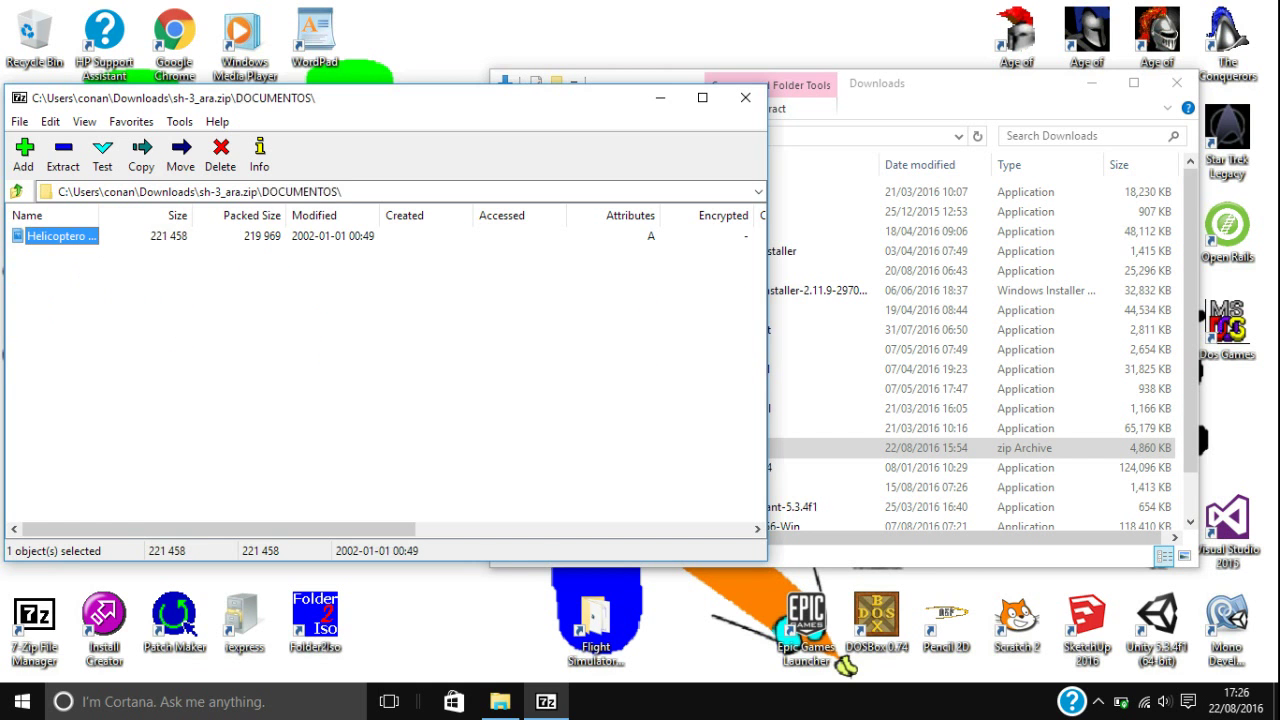
left_click(16, 191)
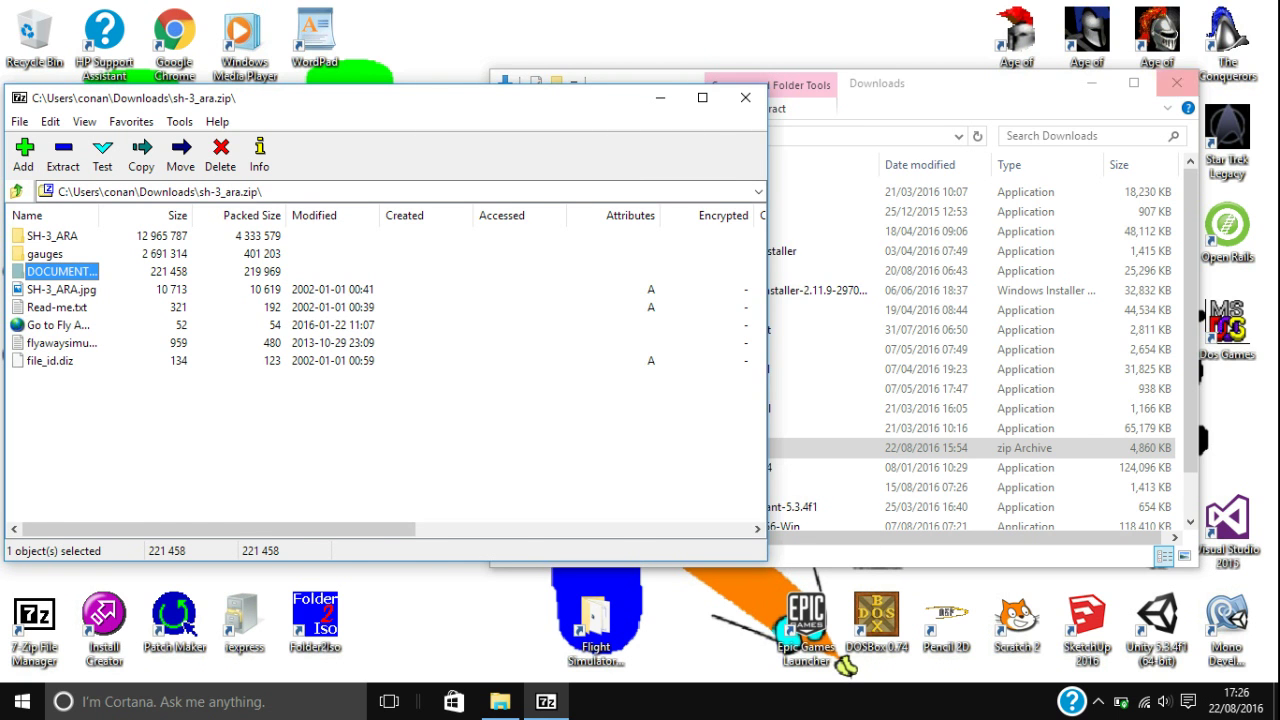
Replace the Downloads window with a new File Explorer window beside the archive, showing Program Files (x86) on Windows (C:).
left_click(1176, 83)
left_click(500, 701)
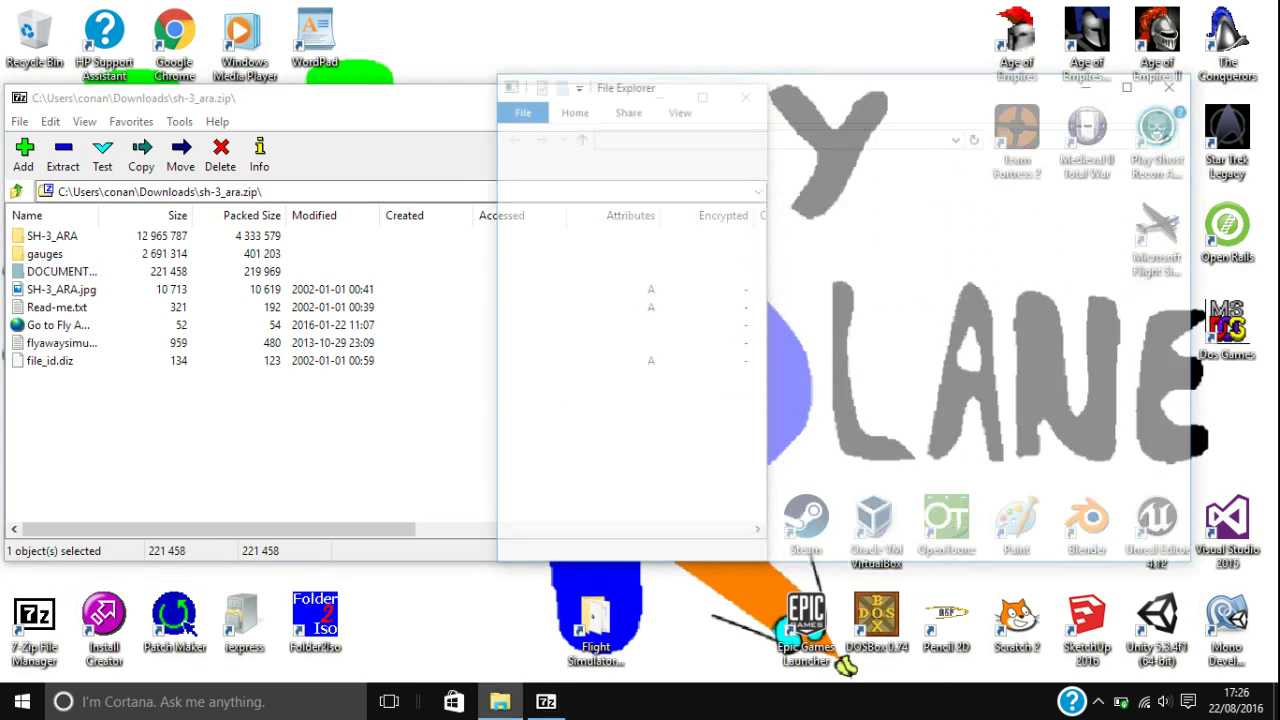
left_click_drag(700, 83, 775, 27)
scroll(630, 300, "down", 3)
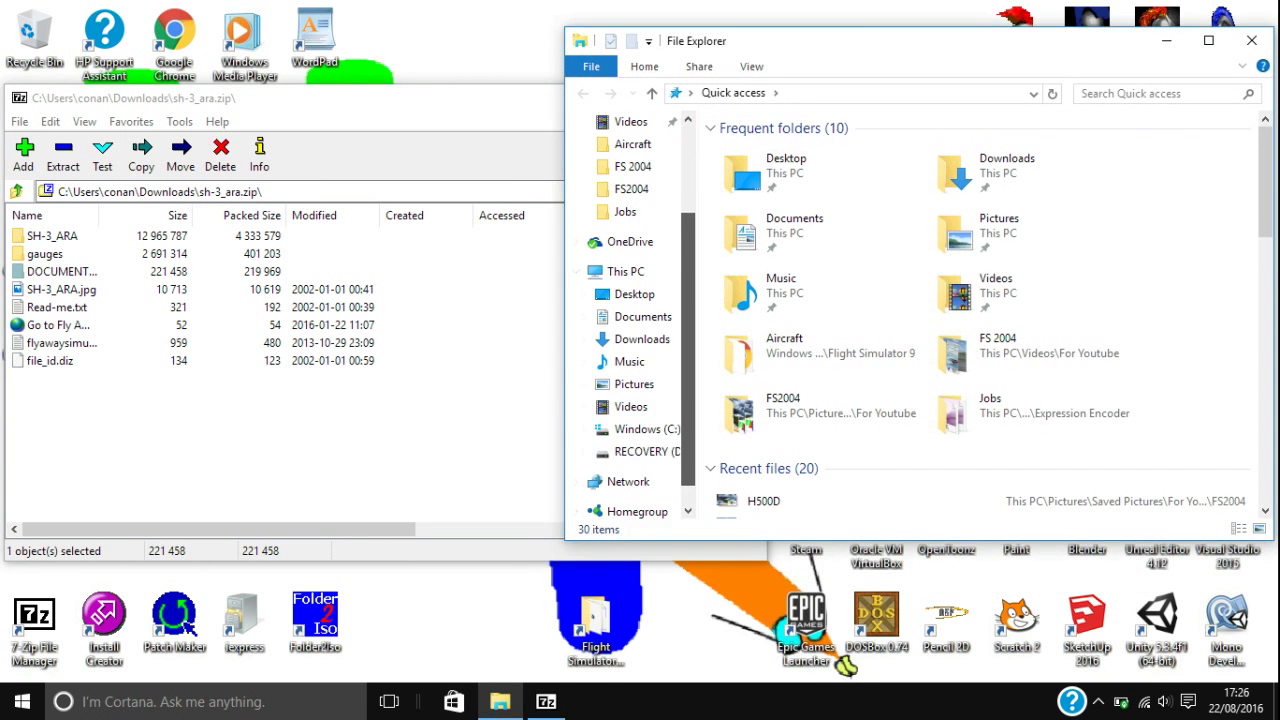
left_click(647, 406)
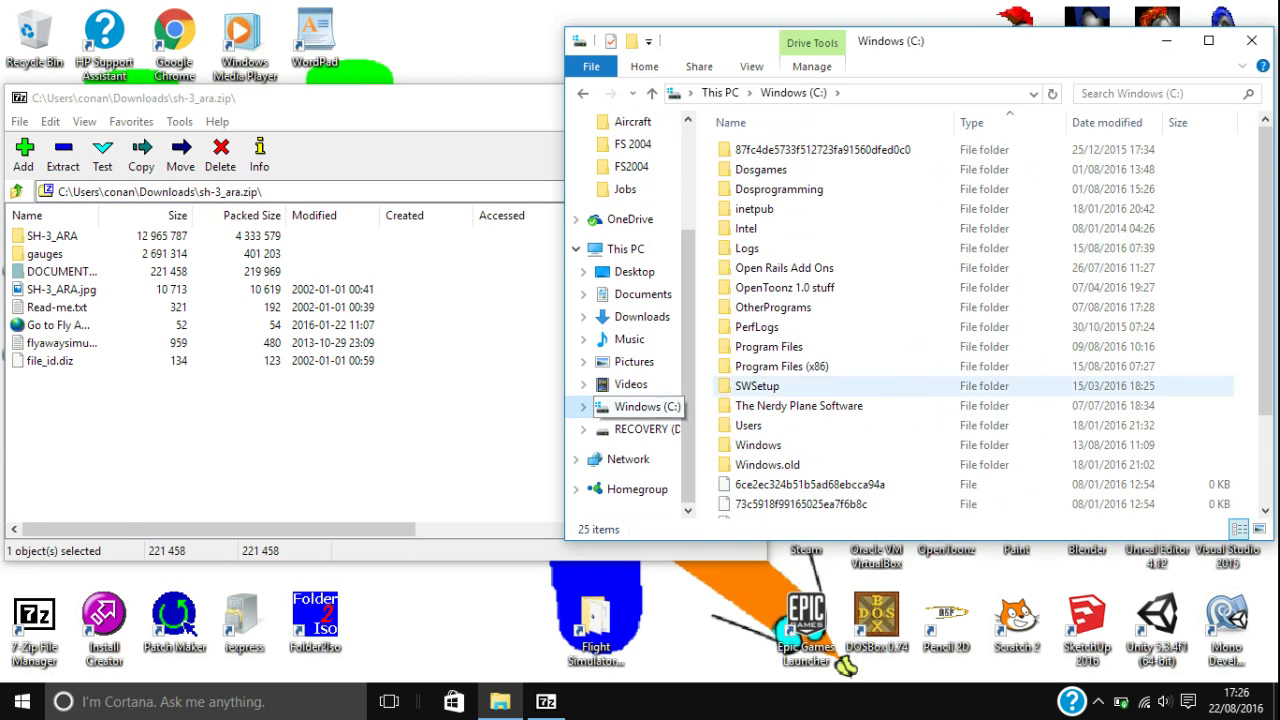
double_click(782, 366)
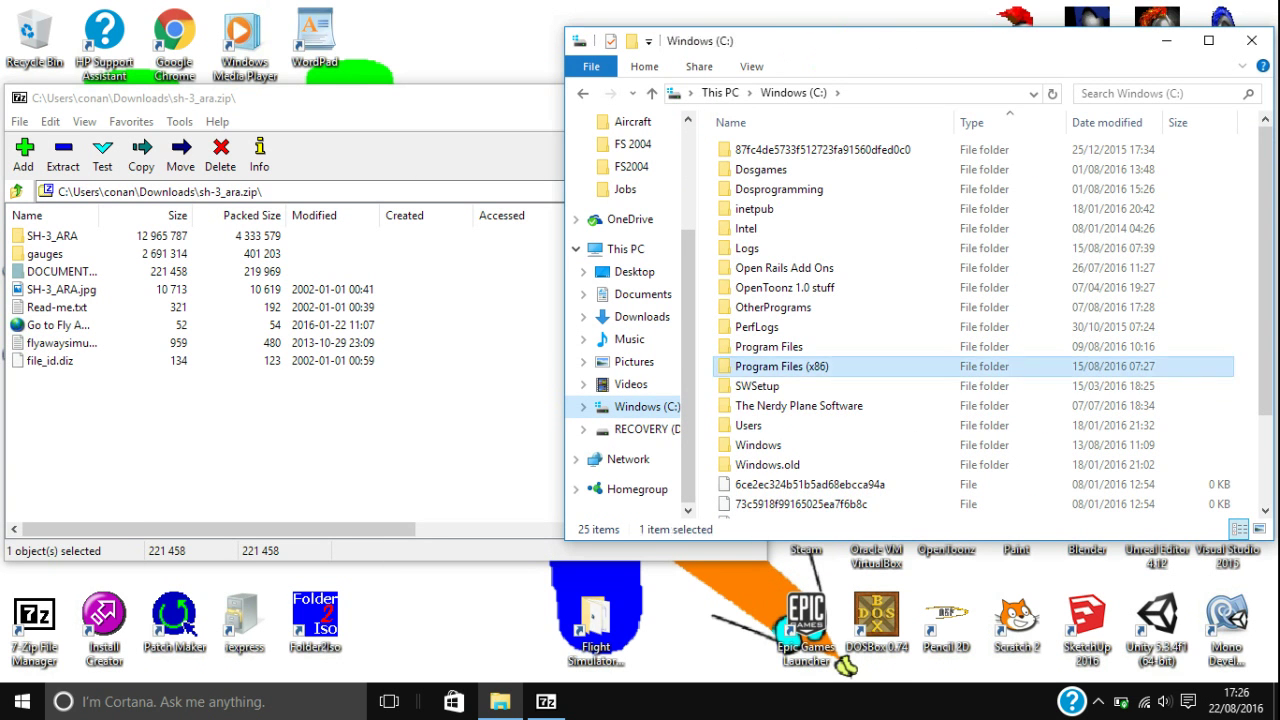
Open the Flight Simulator 9 folder inside Microsoft Games under Program Files (x86).
left_click(1078, 189)
scroll(1078, 182, "down", 1)
scroll(1078, 182, "down", 10)
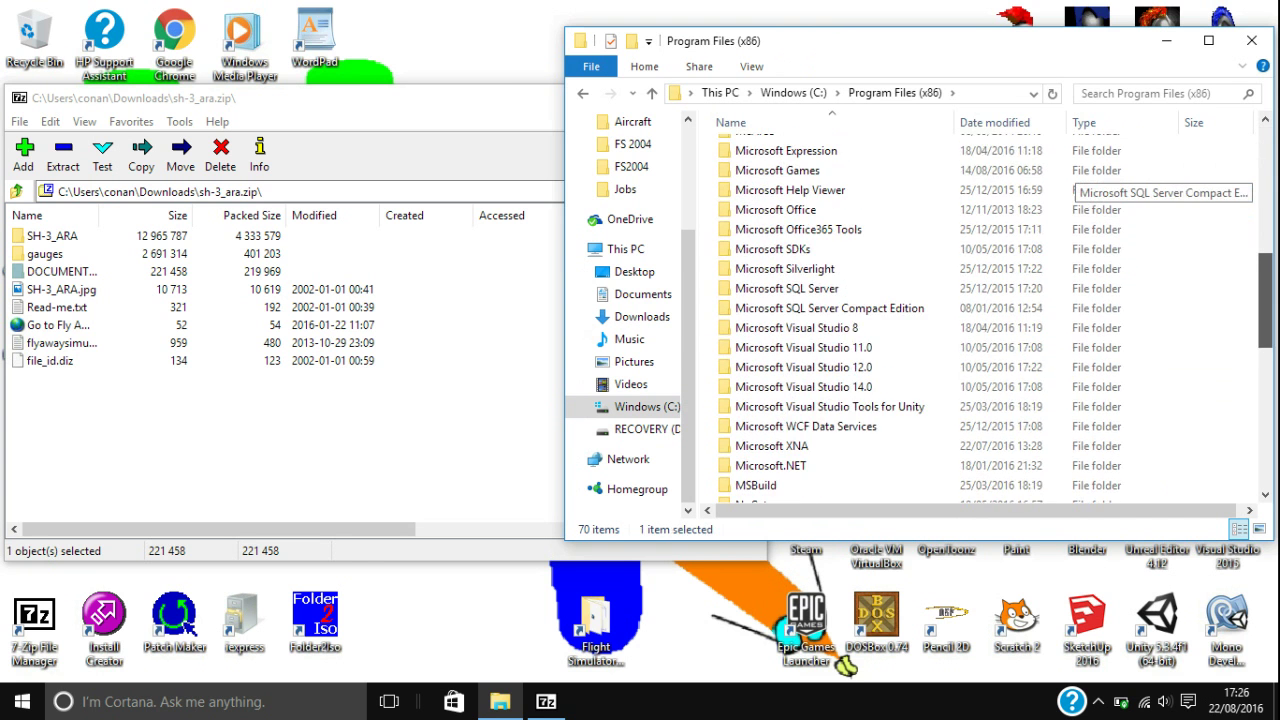
scroll(1078, 182, "down", 3)
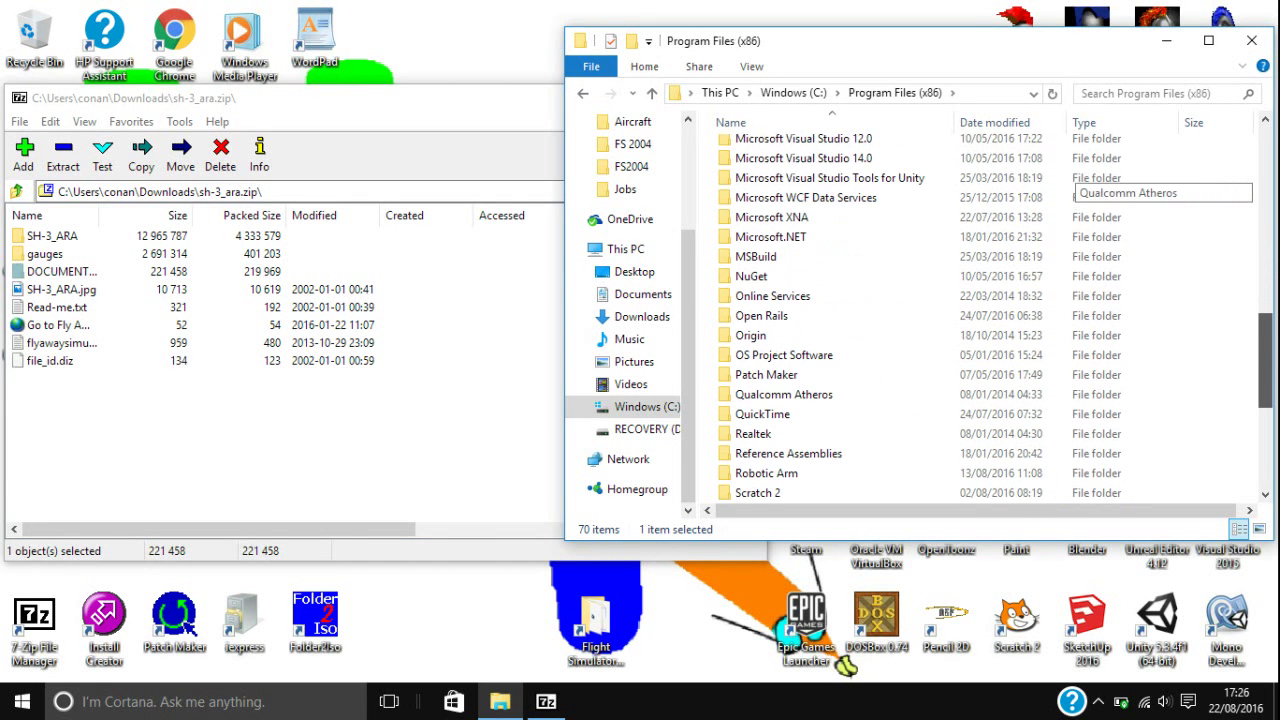
scroll(1078, 182, "down", 1)
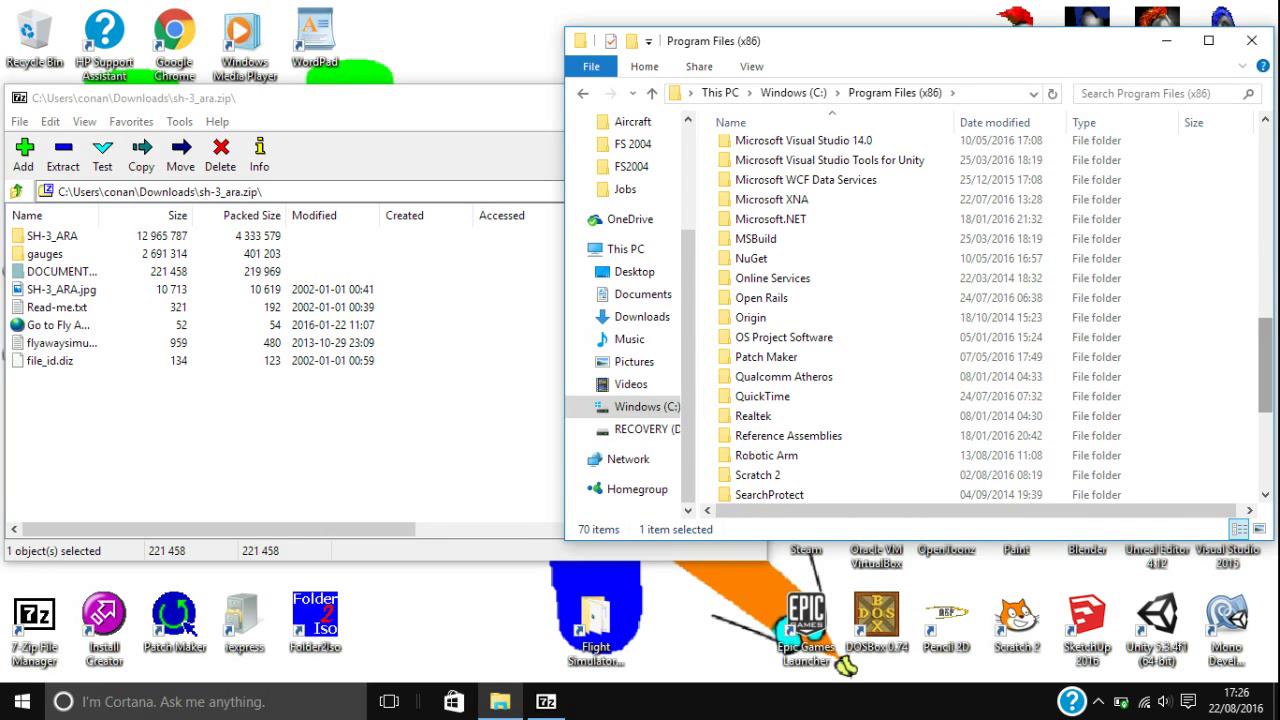
scroll(1078, 360, "down", 3)
scroll(1078, 400, "up", 3)
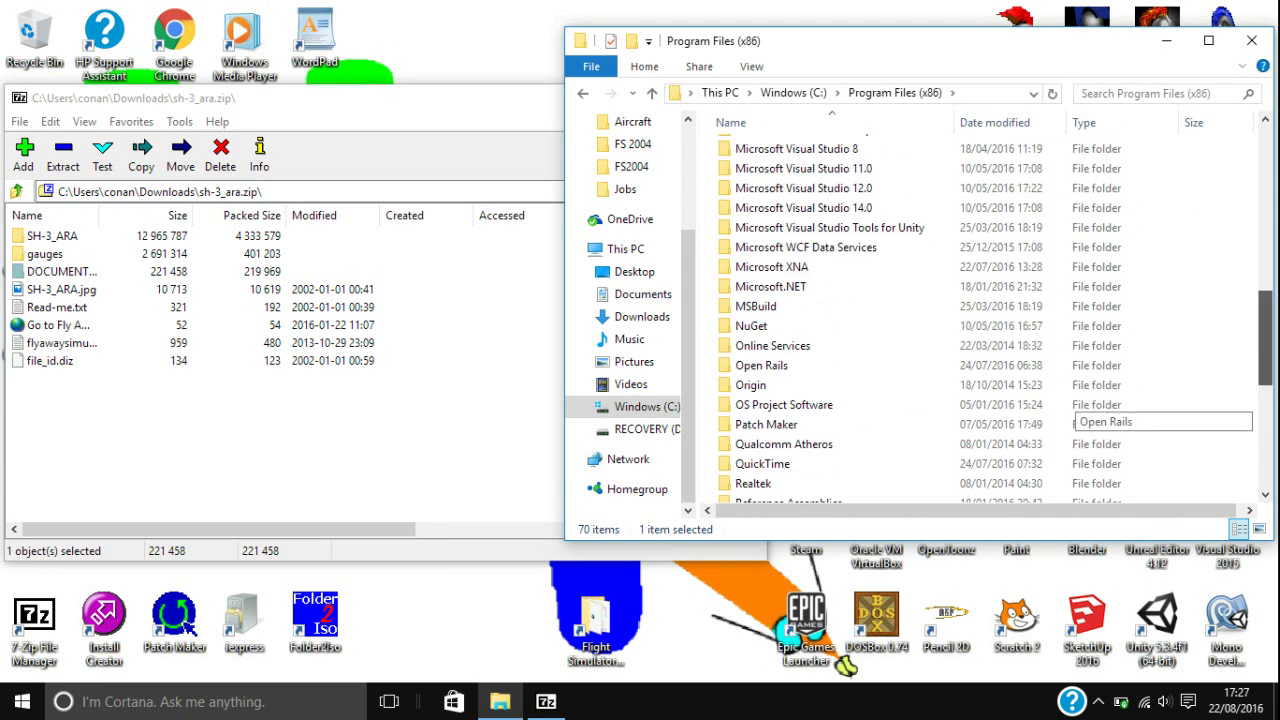
scroll(1000, 180, "up", 3)
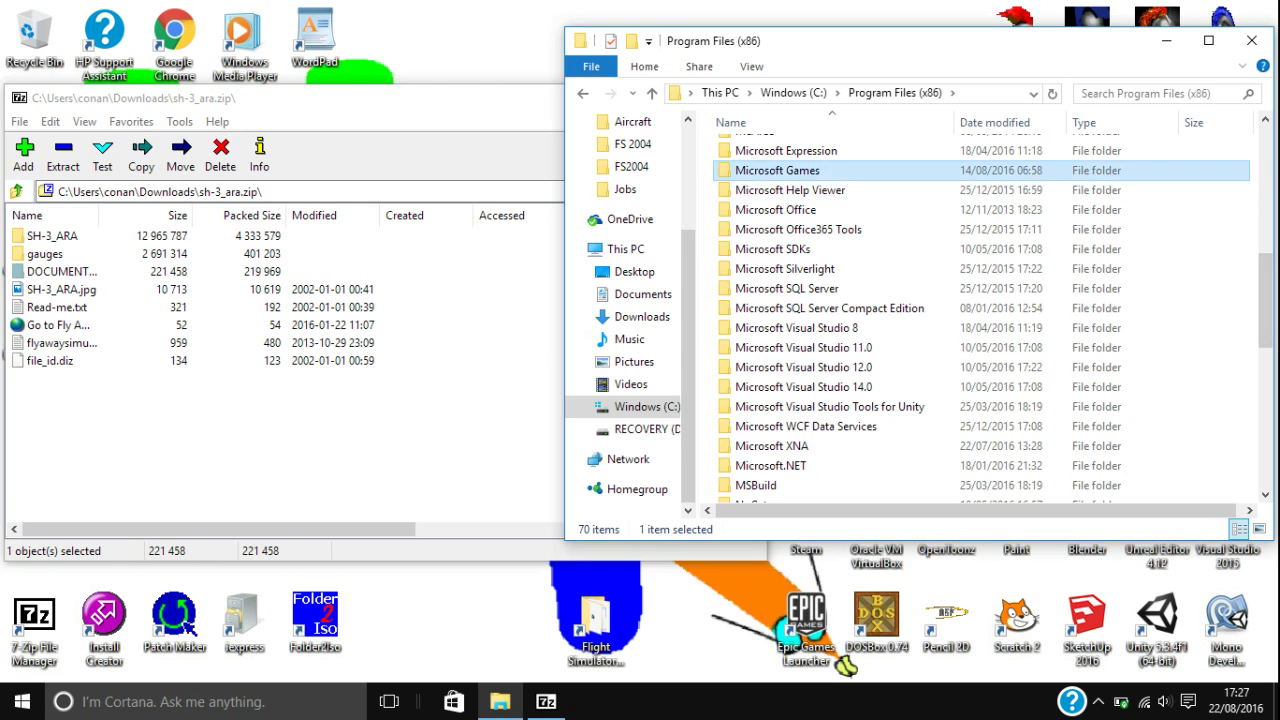
double_click(777, 170)
double_click(780, 194)
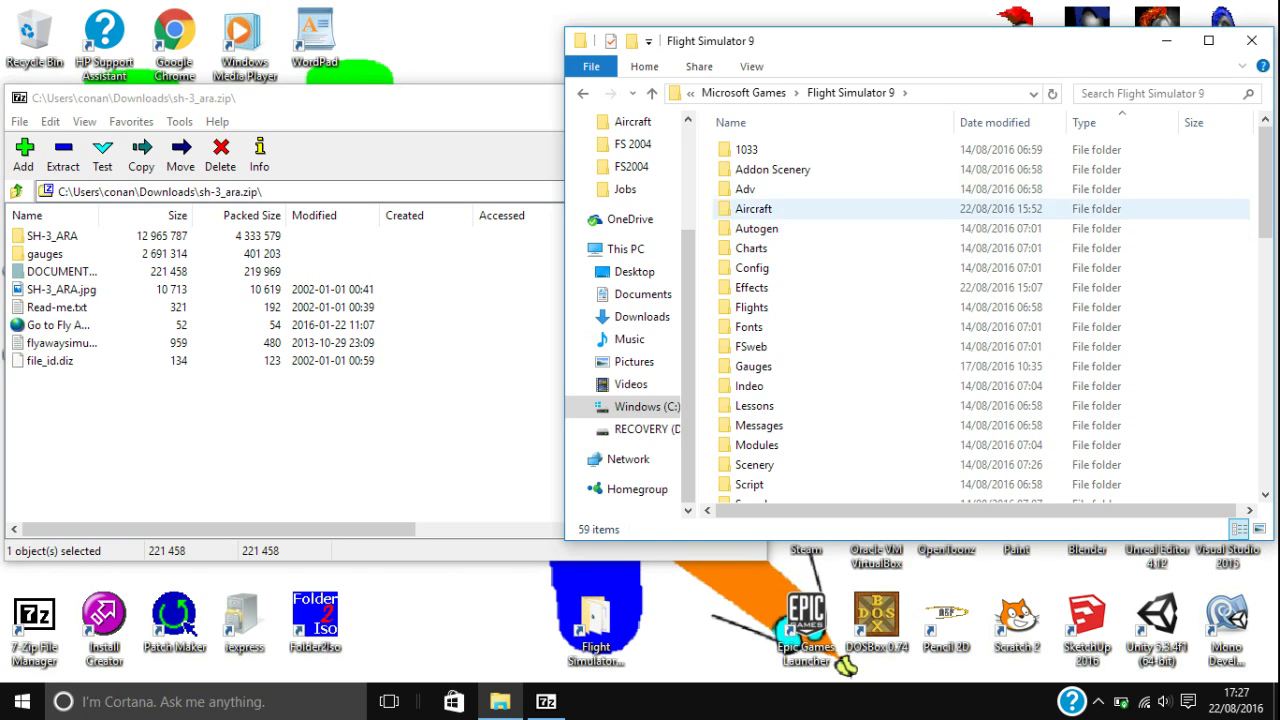
Open the simulator's Aircraft folder and look through the aircraft folders already installed.
double_click(753, 208)
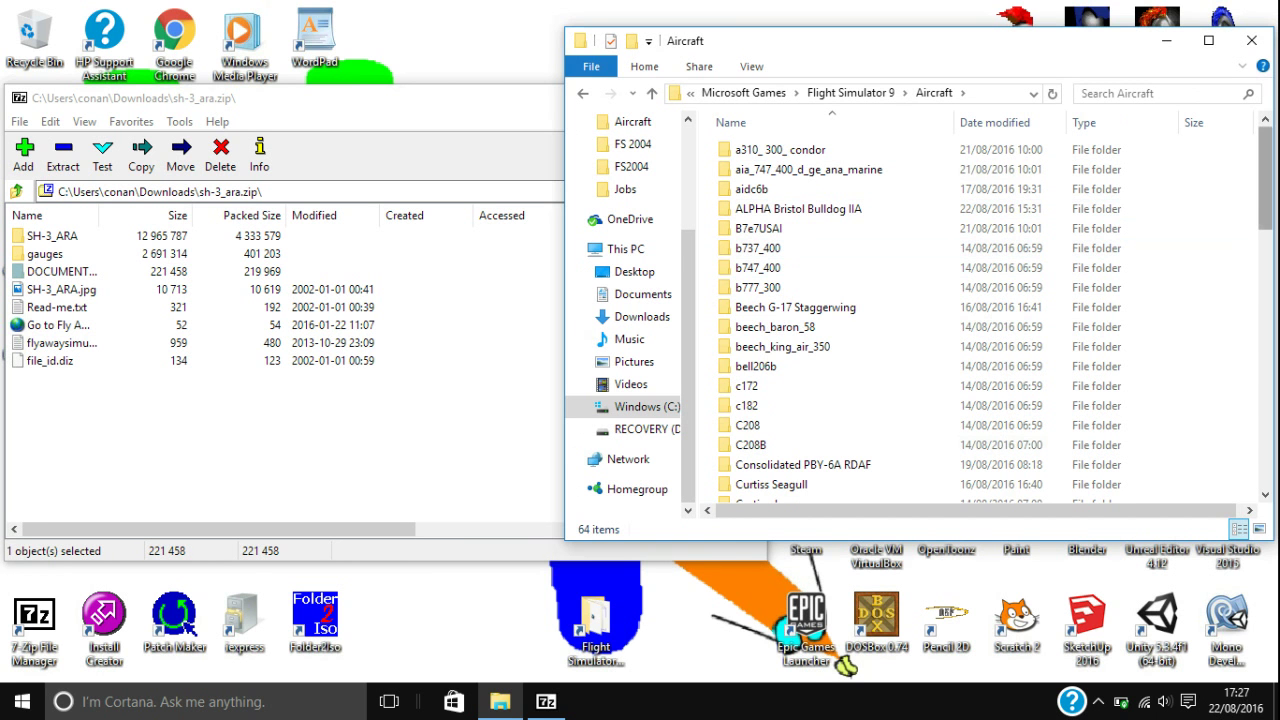
scroll(1070, 205, "down", 10)
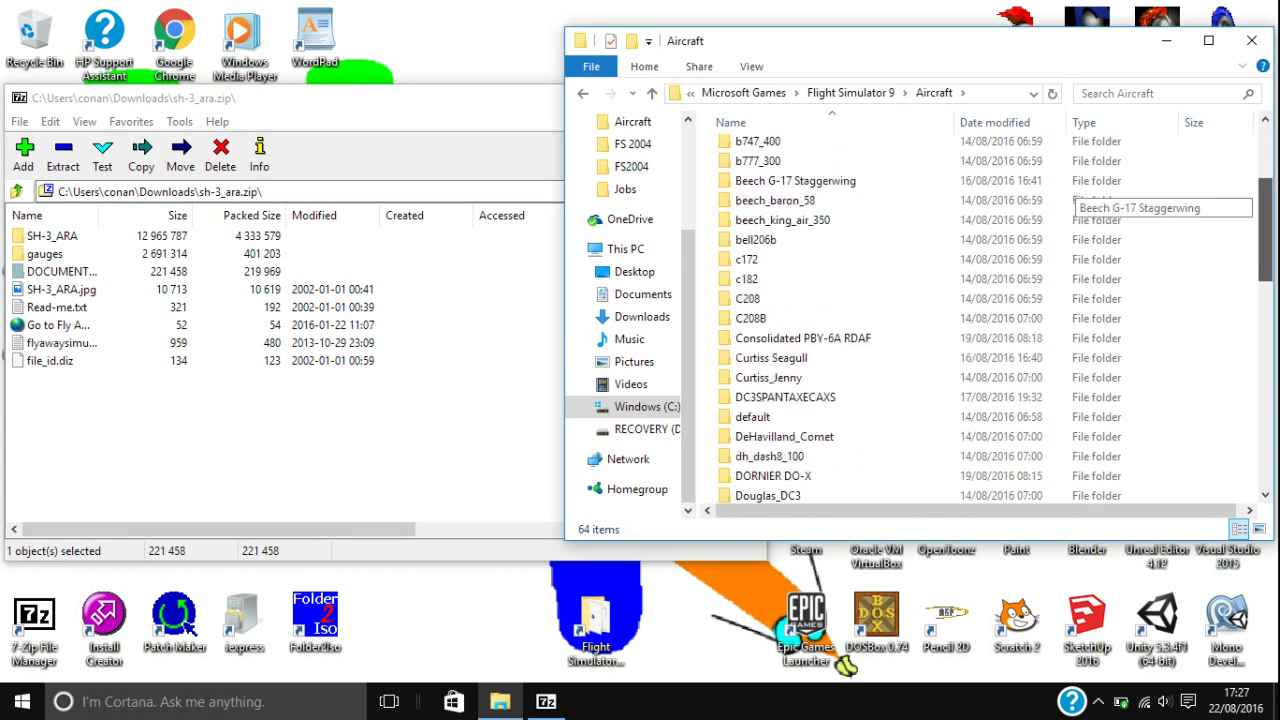
scroll(1075, 207, "down", 4)
scroll(1075, 207, "up", 15)
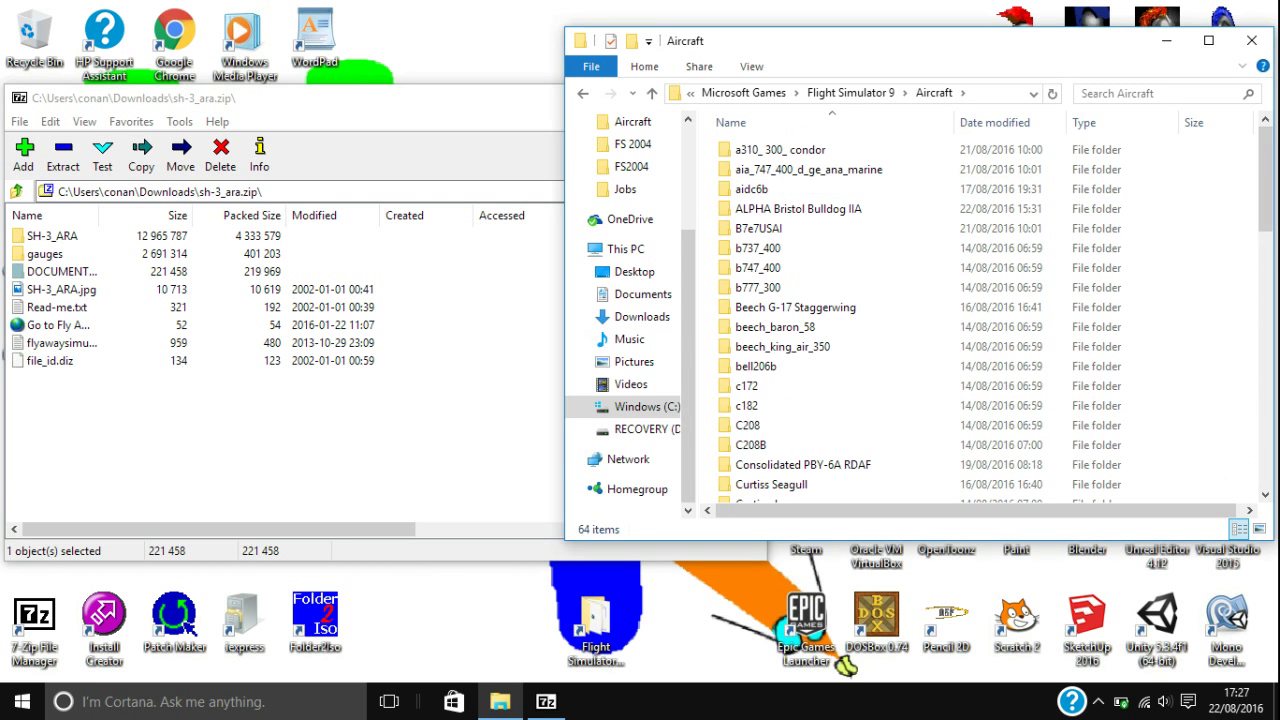
Narrow the archive window and copy its SH-3_ARA folder into the Aircraft folder, granting administrator permission.
left_click(52, 235)
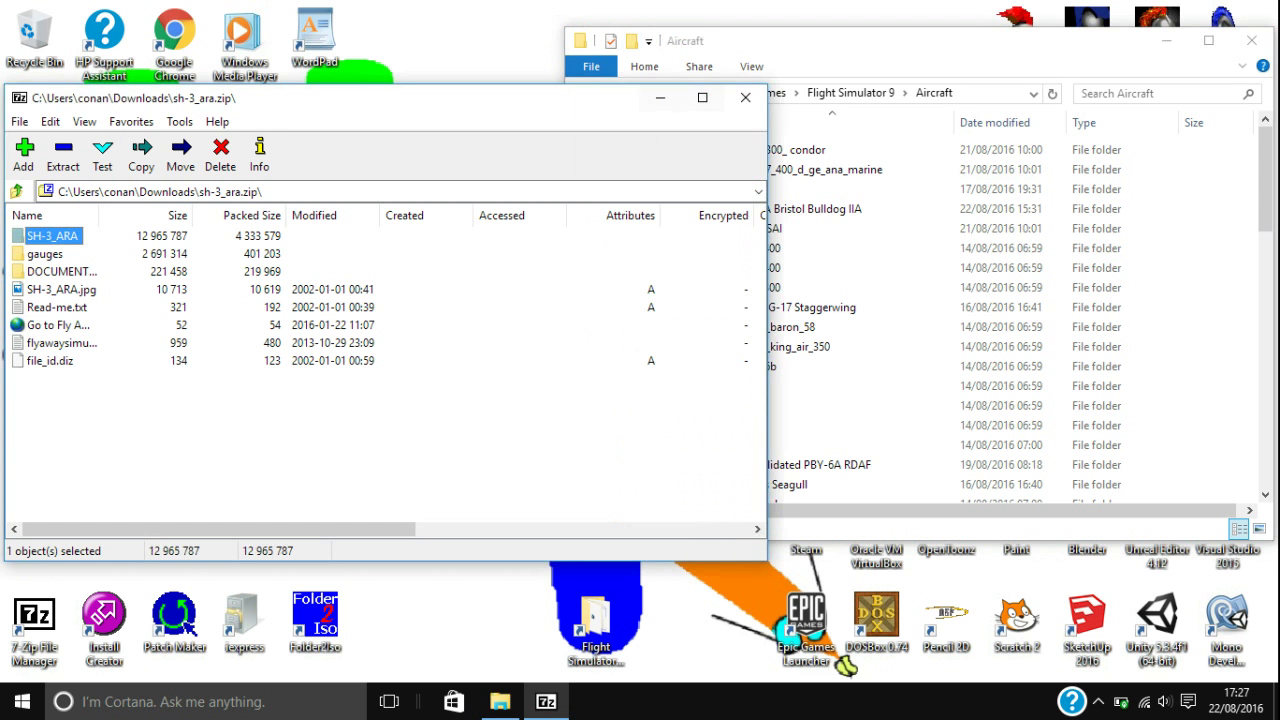
left_click_drag(766, 330, 595, 330)
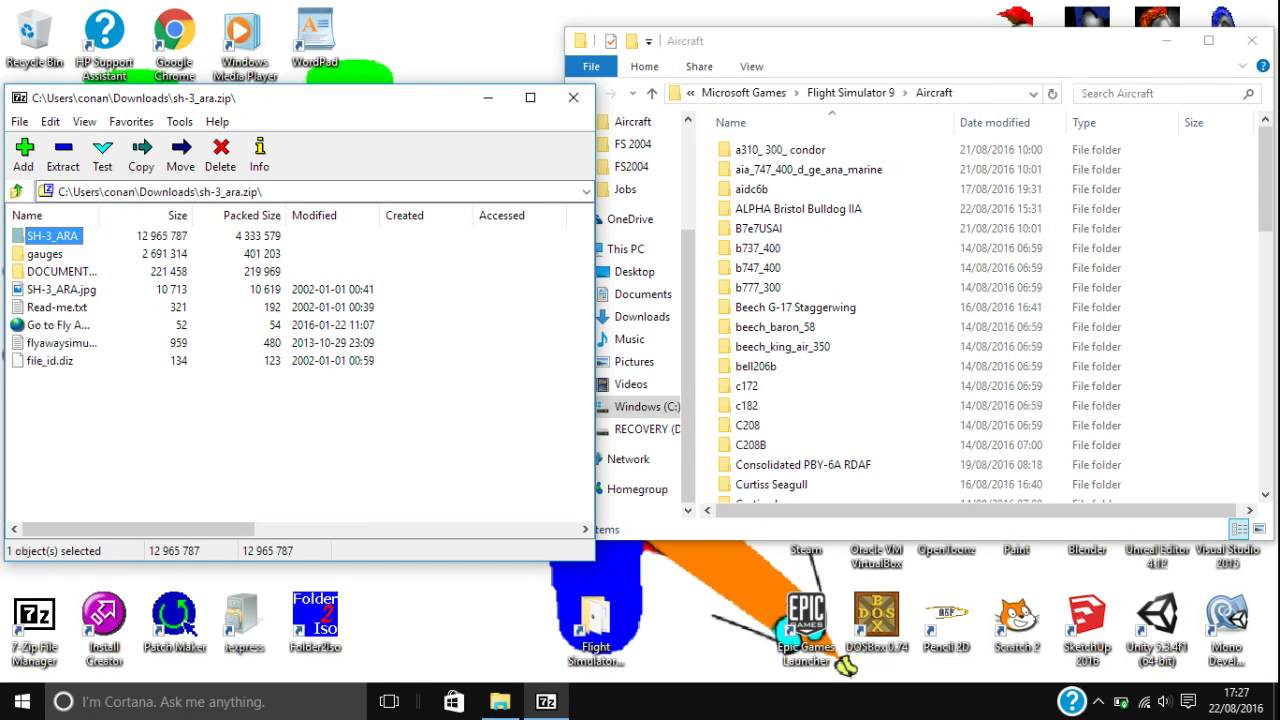
left_click_drag(52, 235, 840, 340)
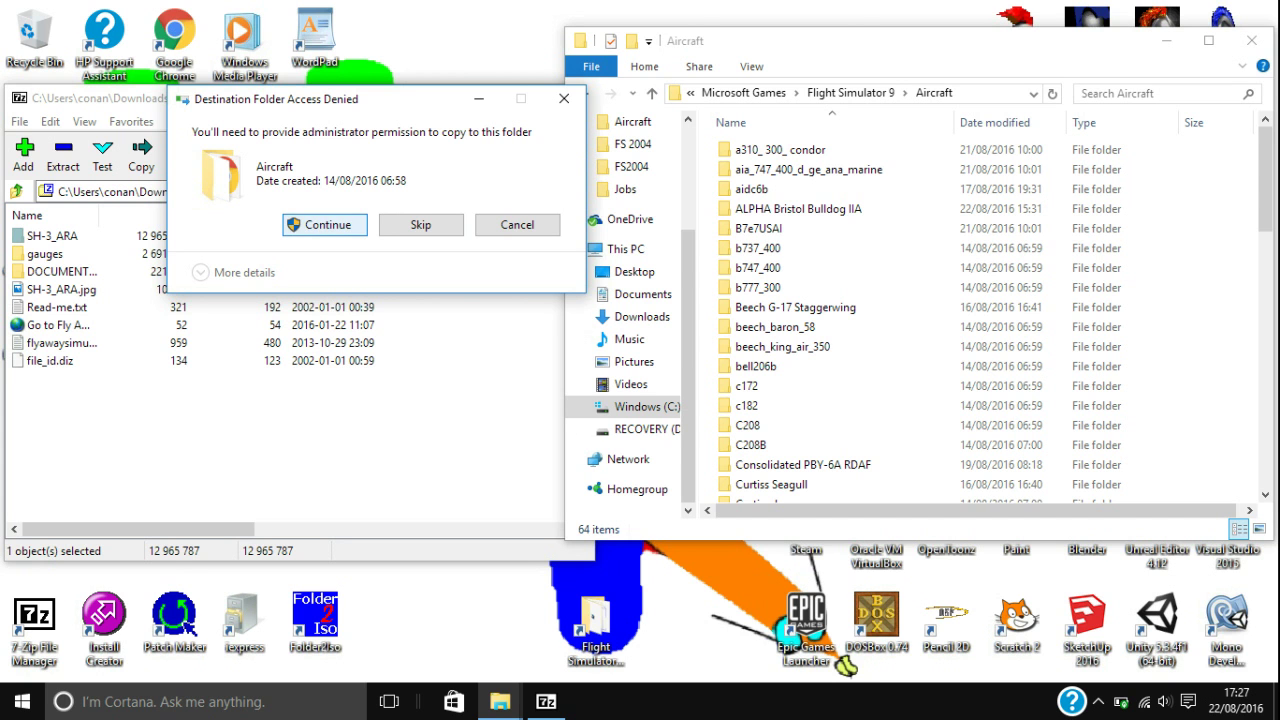
key("Return")
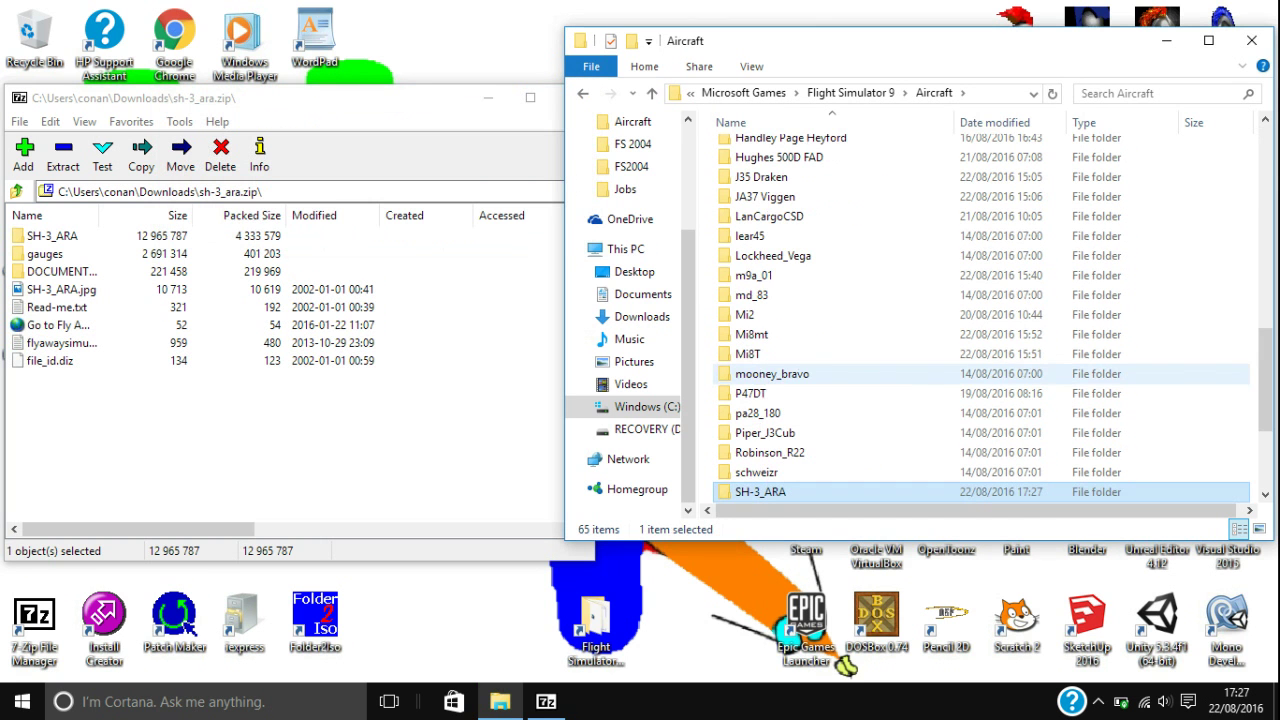
scroll(1075, 385, "down", 3)
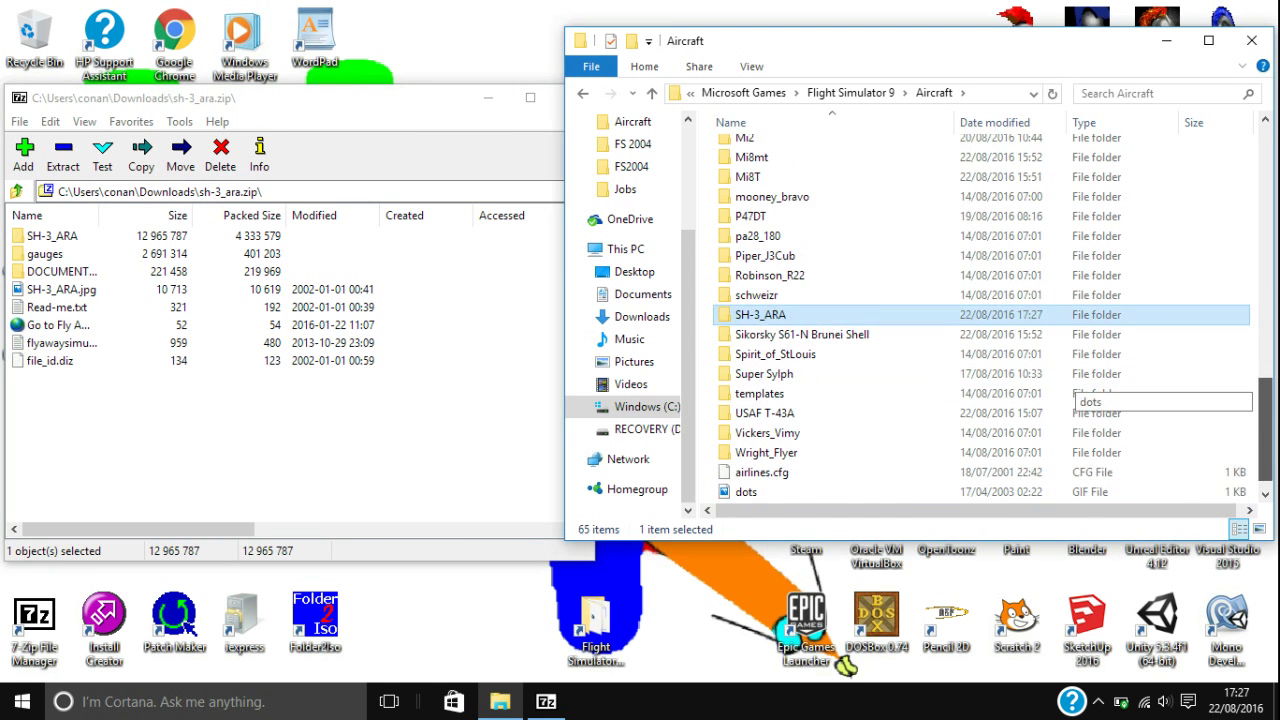